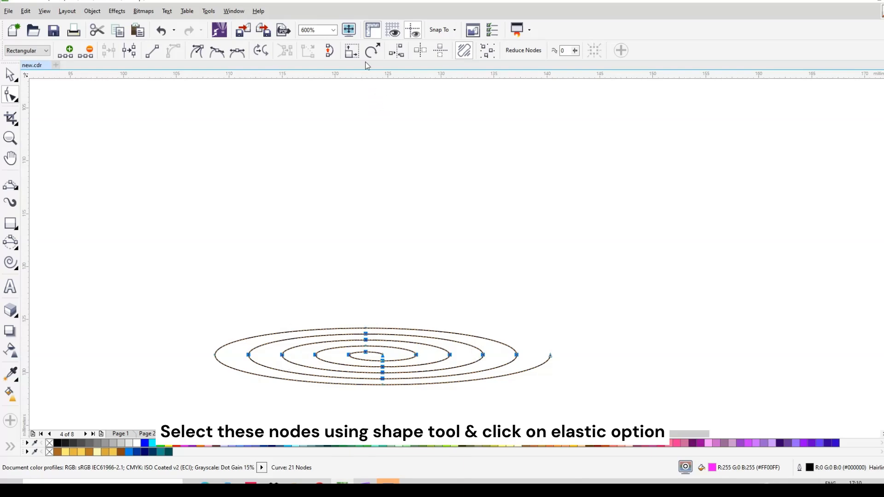
Stretch the selected inner spiral nodes upward in Elastic Mode to turn the flat spiral into a tapering coil
click(465, 51)
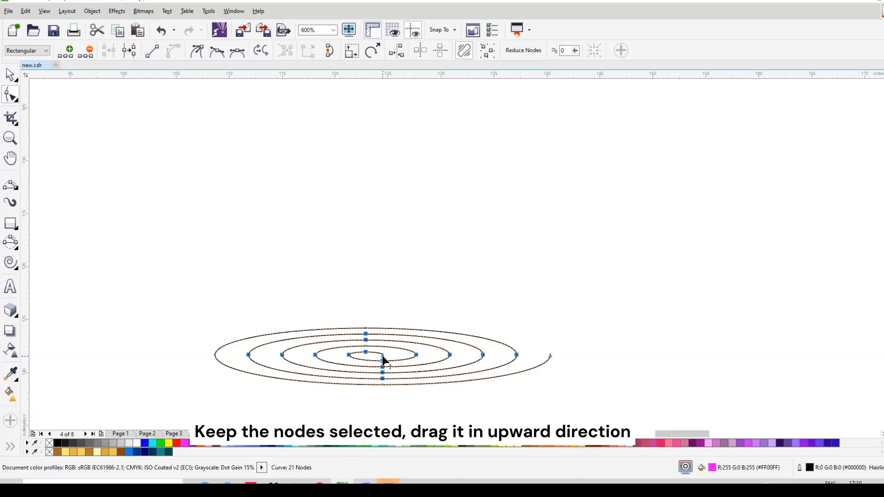
drag(383, 357, 367, 269)
key(ctrl+z)
key(ctrl+z)
drag(382, 357, 379, 238)
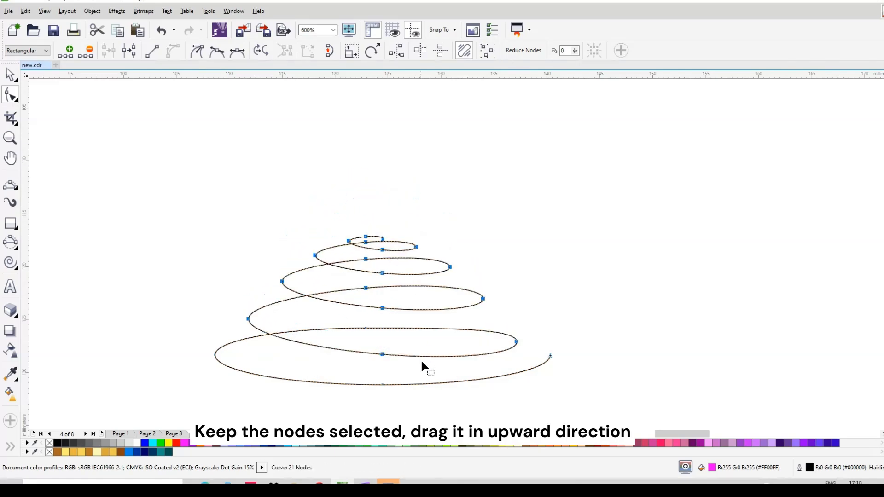
Reshape the coil's inner end at the apex by adjusting its end node and control handle for a flatter curve
scroll(385, 238, up, 1)
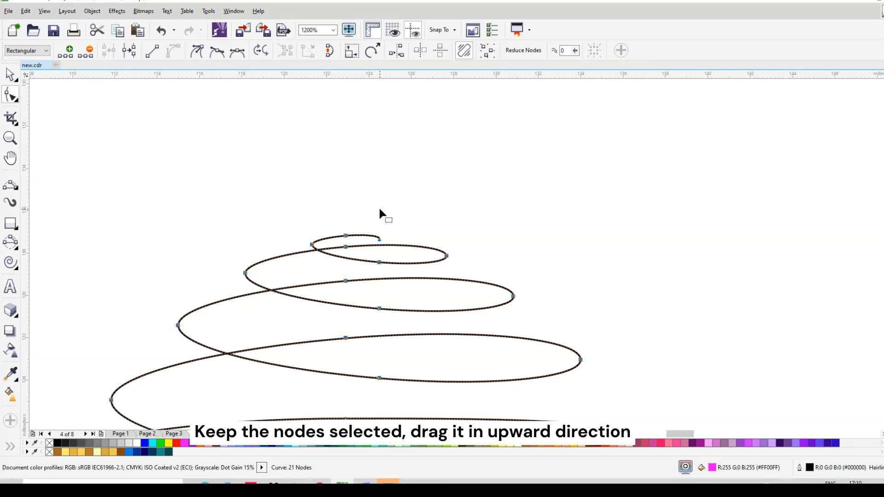
click(12, 95)
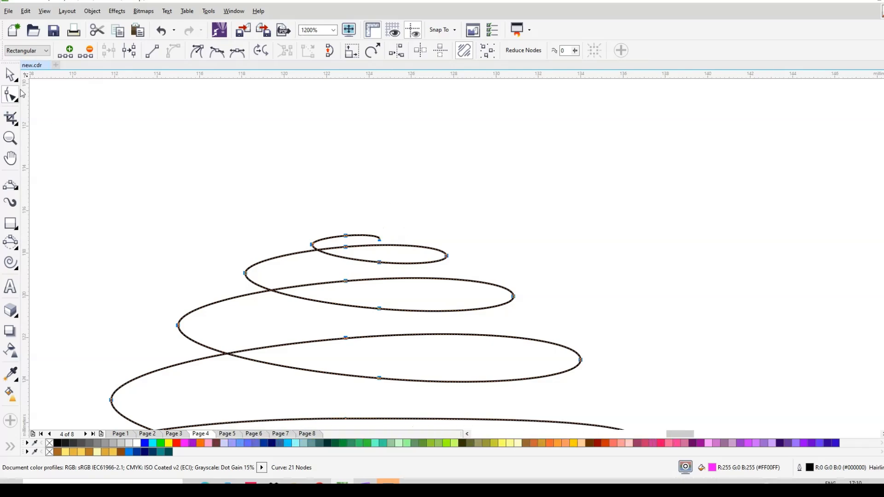
drag(380, 239, 391, 243)
scroll(391, 243, up, 1)
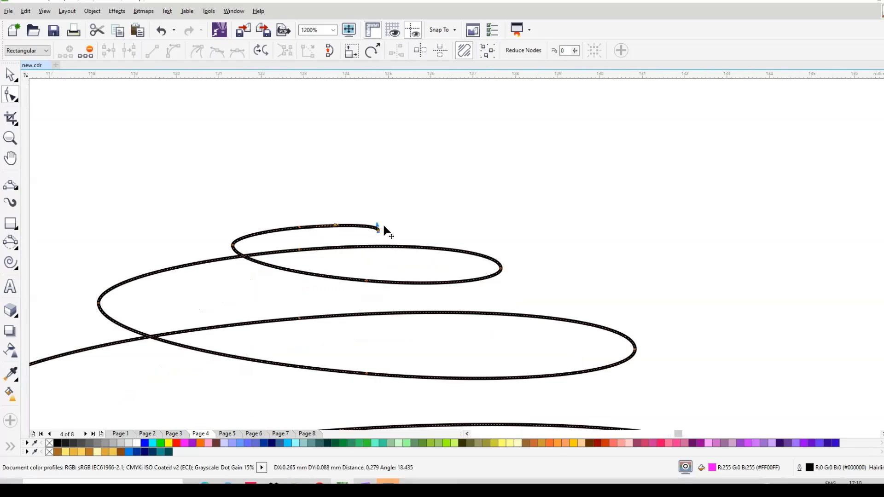
scroll(380, 230, up, 1)
click(368, 220)
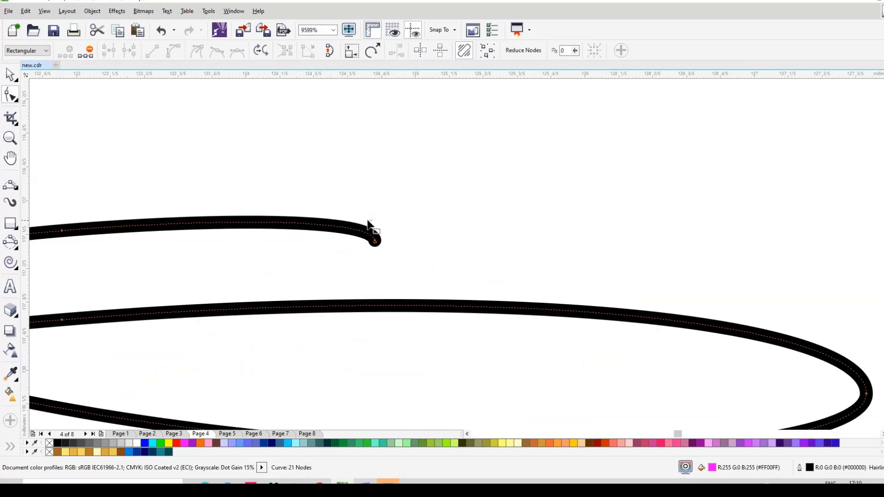
click(374, 242)
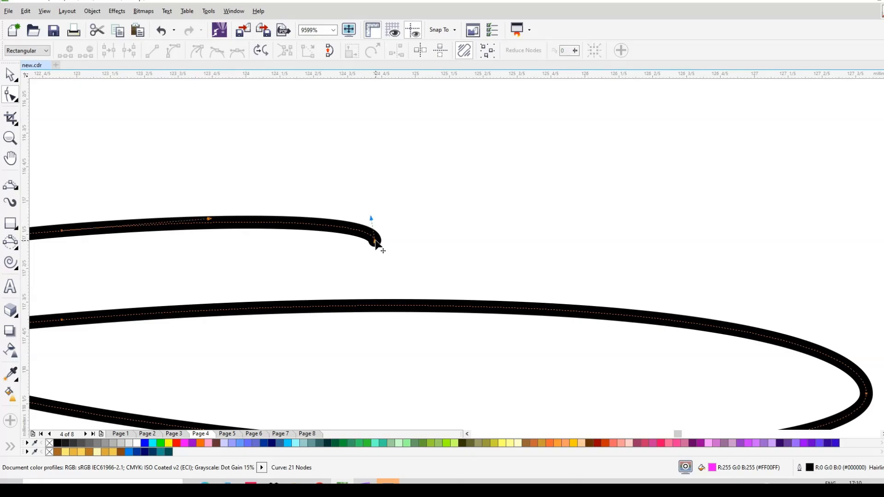
drag(371, 220, 351, 213)
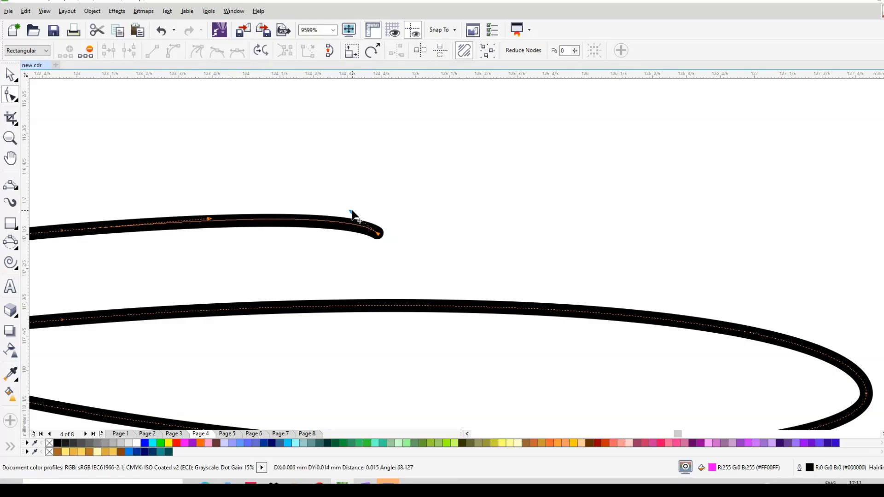
Pull the control handle of the coil's outer end node slightly inward to reshape the last segment
scroll(442, 212, down, 2)
scroll(444, 211, down, 1)
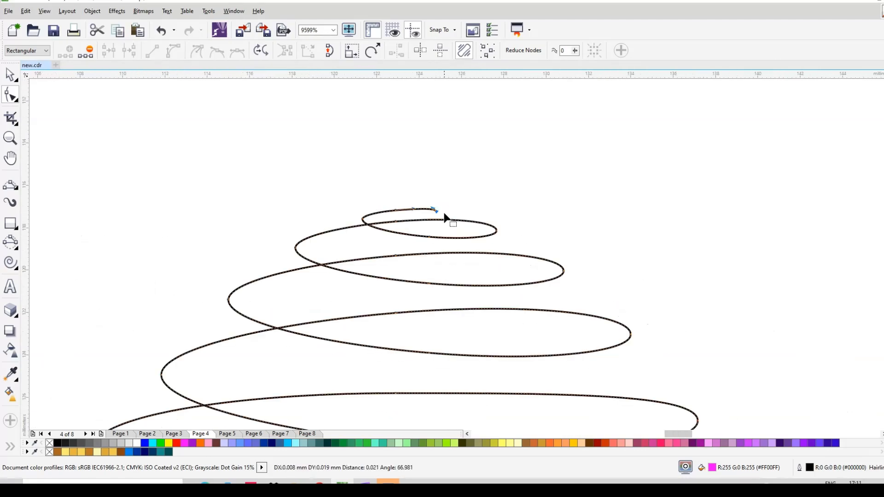
scroll(439, 232, down, 1)
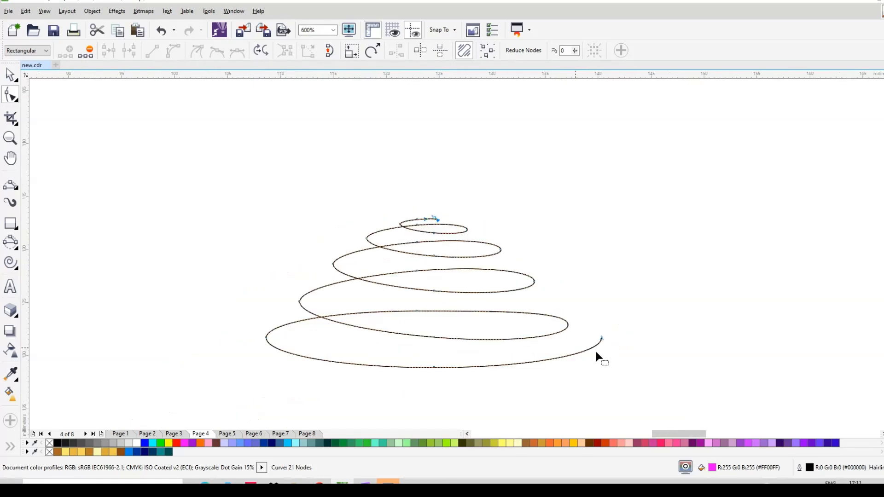
scroll(596, 353, up, 1)
click(608, 326)
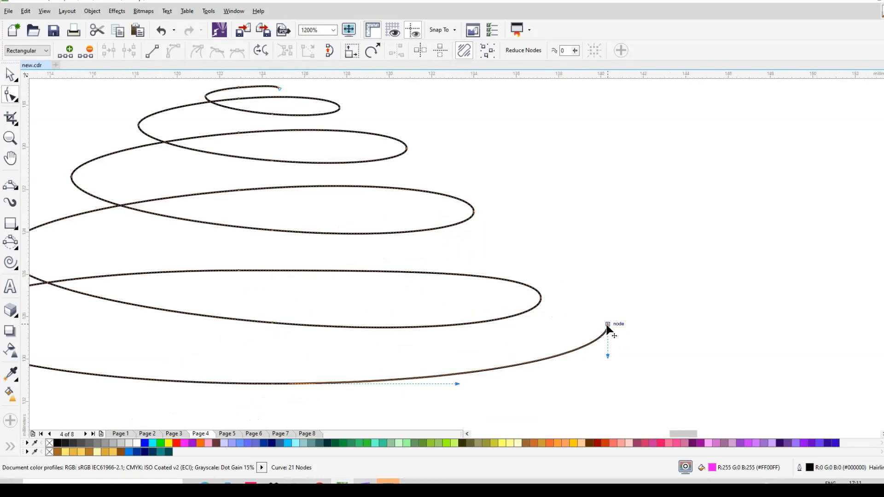
drag(608, 356, 595, 358)
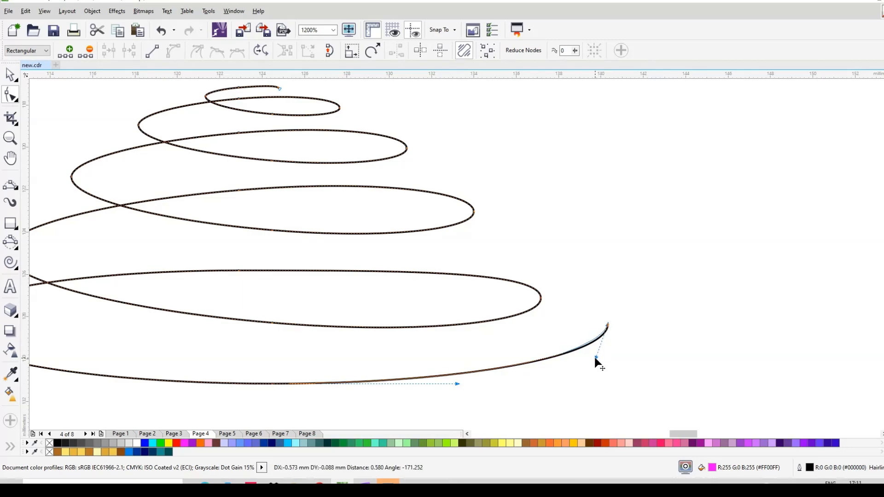
Move the outer end node and the lowest node of the coil's base loop together about 0.75 mm downward
scroll(530, 268, down, 1)
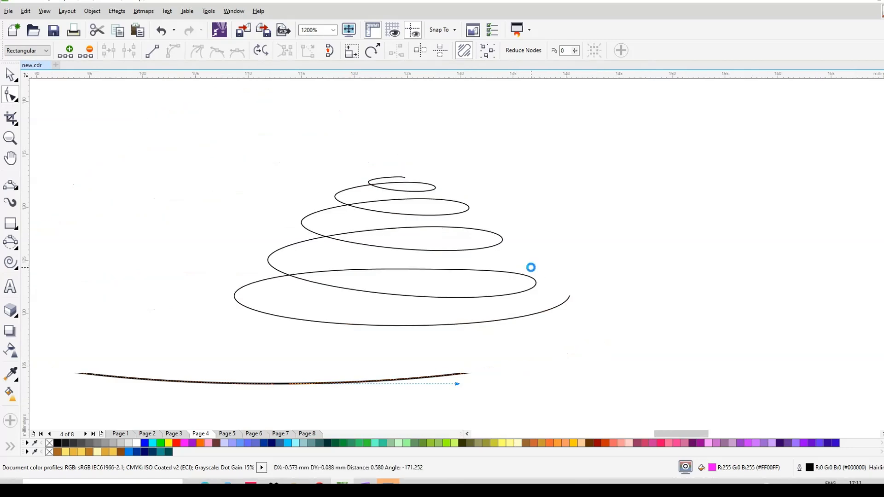
drag(375, 355, 608, 302)
click(570, 298)
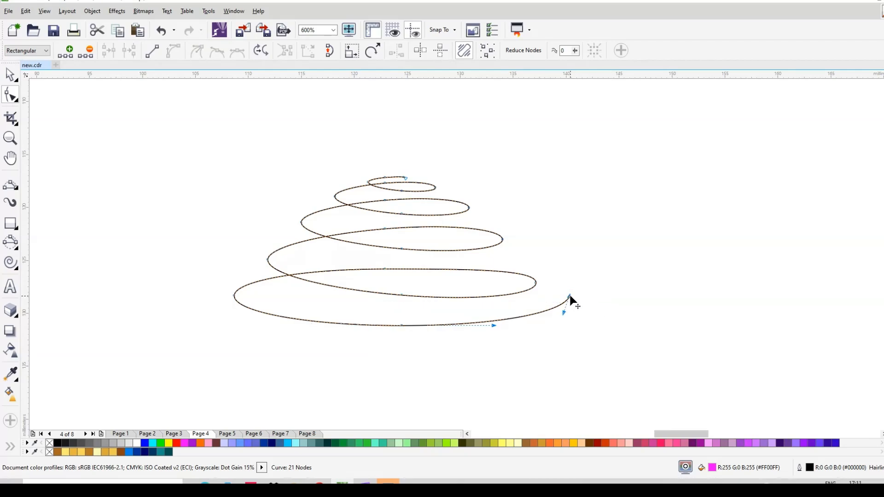
shift+click(401, 325)
drag(570, 300, 574, 343)
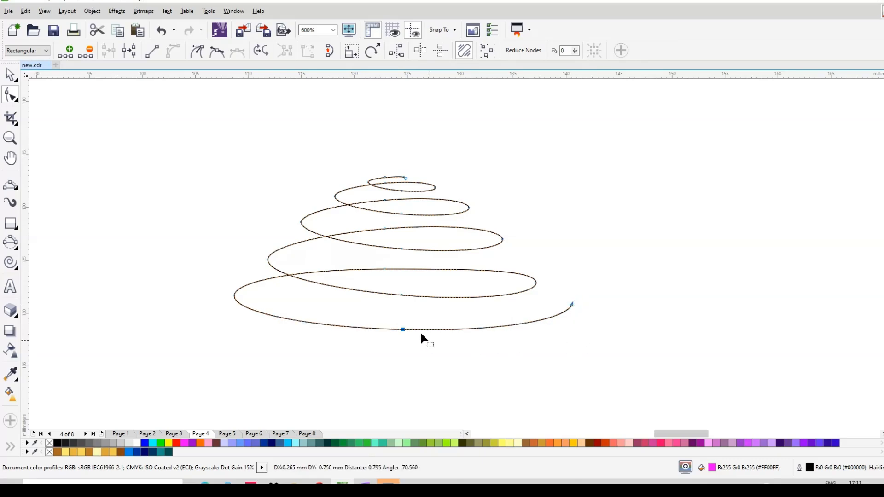
Extrude the coil straight downward with the Extrude tool, placing the vanishing point about 31 mm below its centre
scroll(496, 252, down, 1)
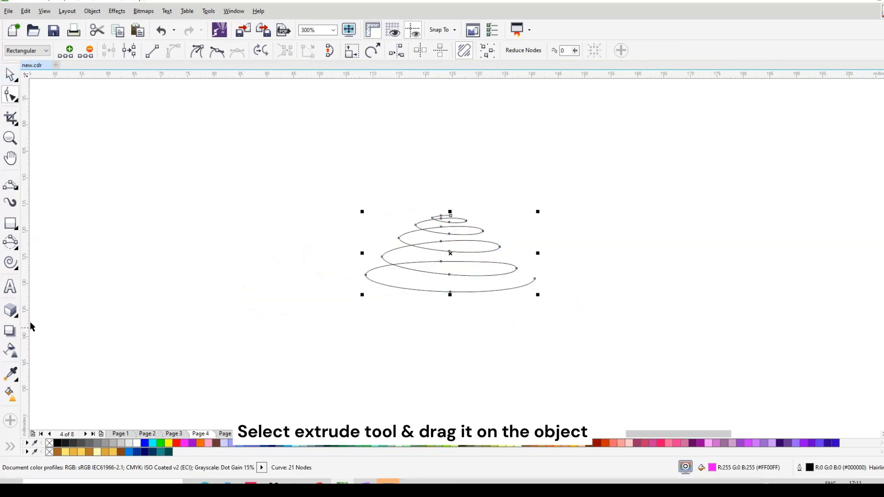
click(10, 310)
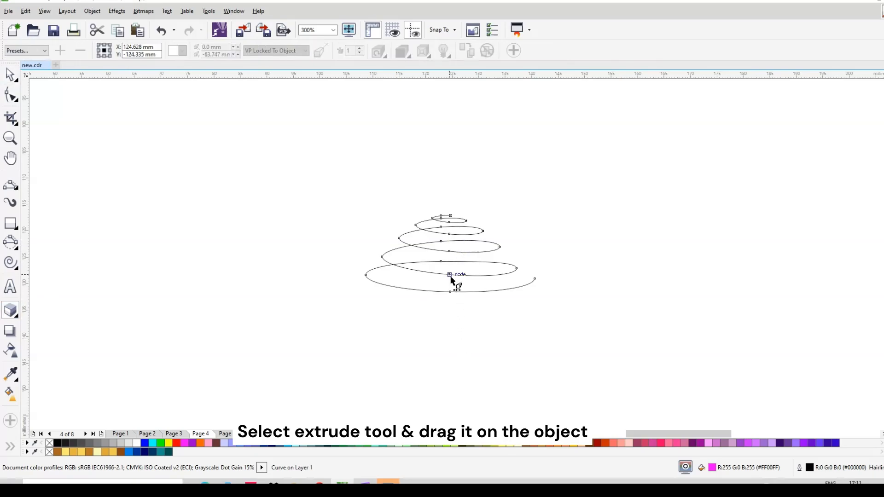
drag(451, 279, 449, 416)
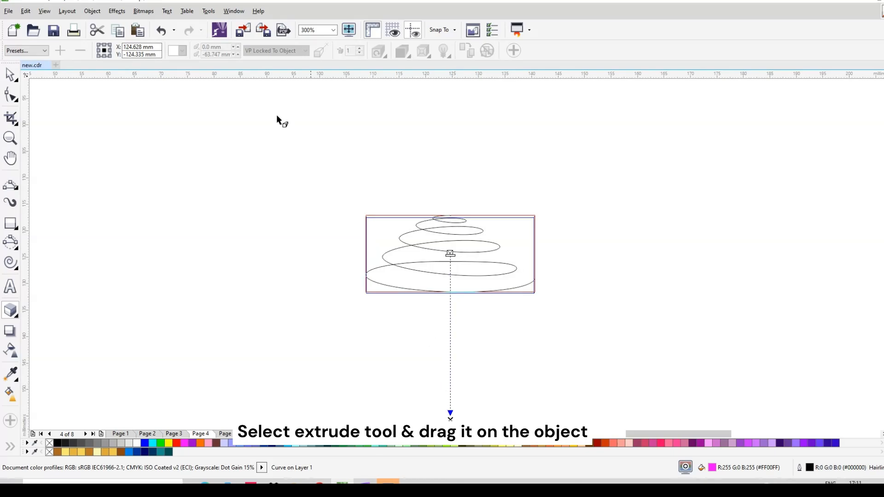
Apply the first extrusion type to the coil and increase the extrusion depth to 99
click(185, 53)
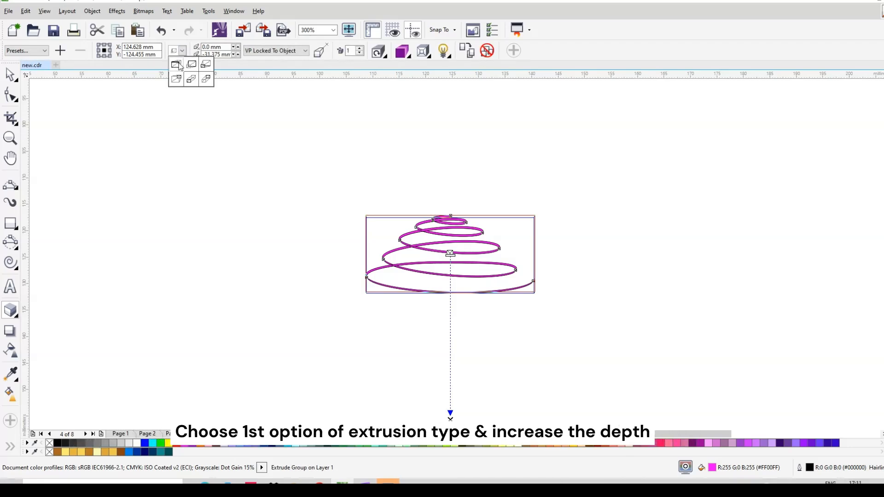
click(177, 63)
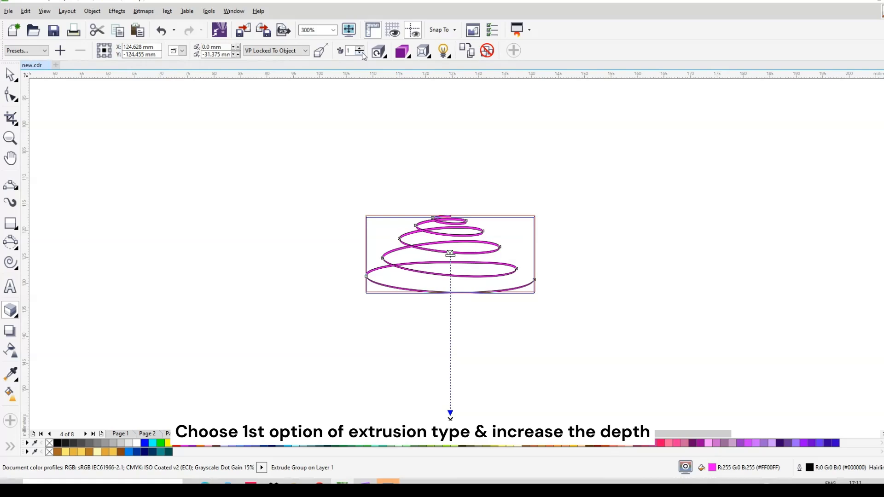
drag(451, 254, 450, 413)
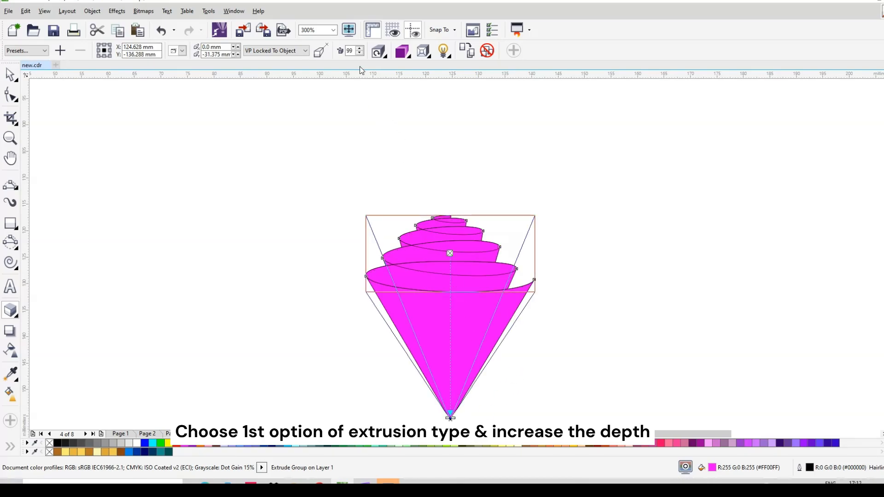
Move the extruded cone upward on the page and narrow its width symmetrically about its centre
key(space)
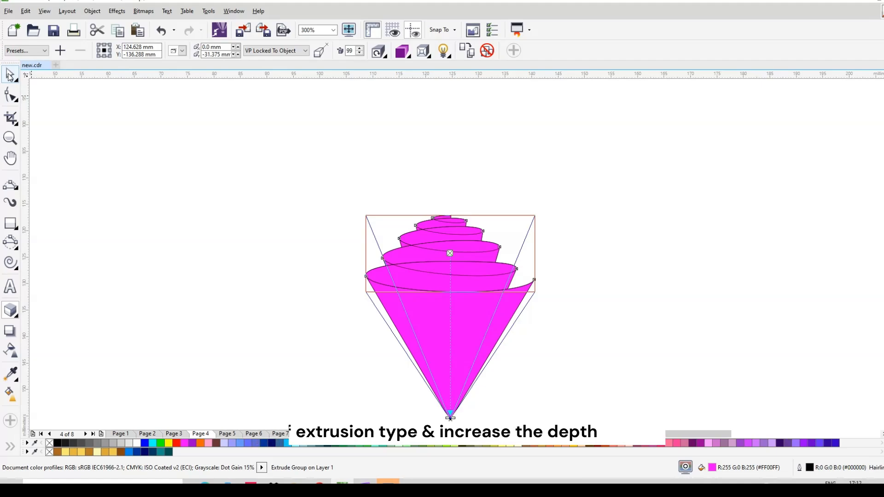
drag(451, 314, 440, 261)
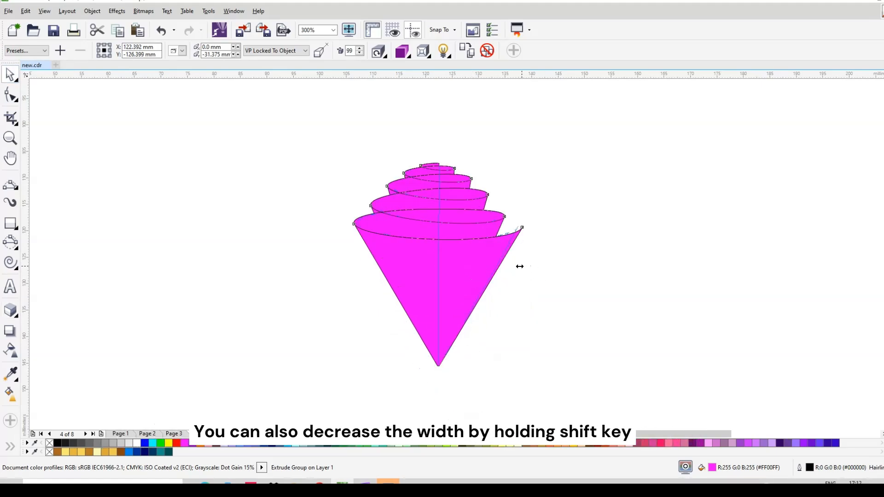
drag(516, 266, 516, 270)
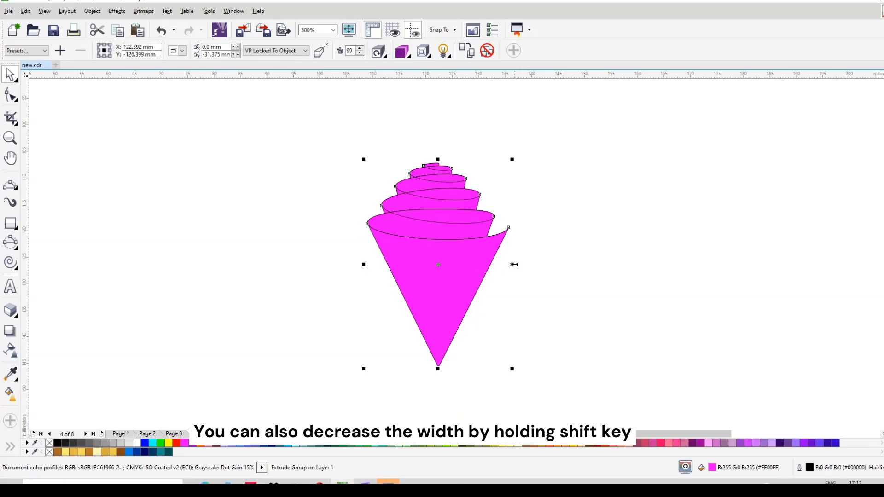
Give the extrude group a solid light blue extrusion colour
scroll(442, 196, up, 2)
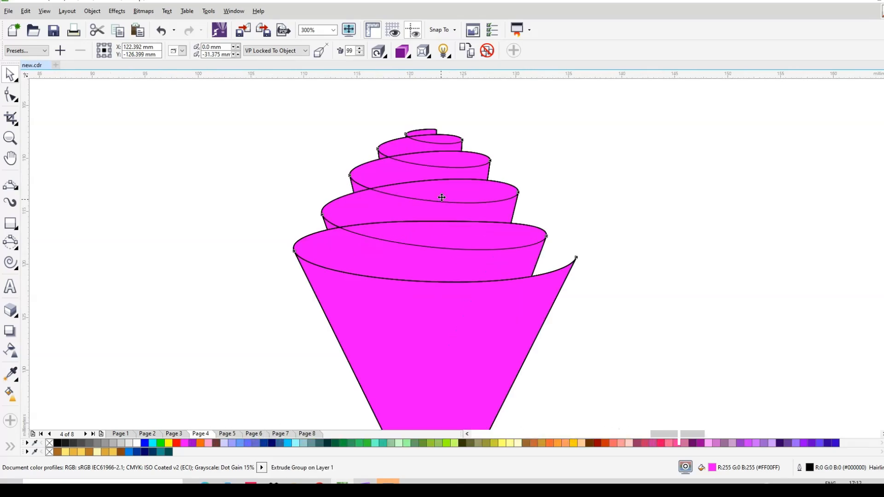
click(595, 187)
click(437, 158)
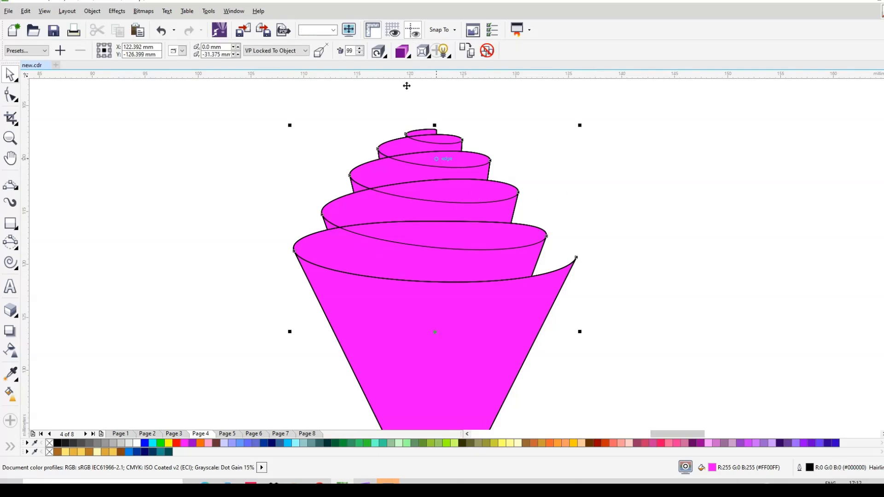
right_click(445, 197)
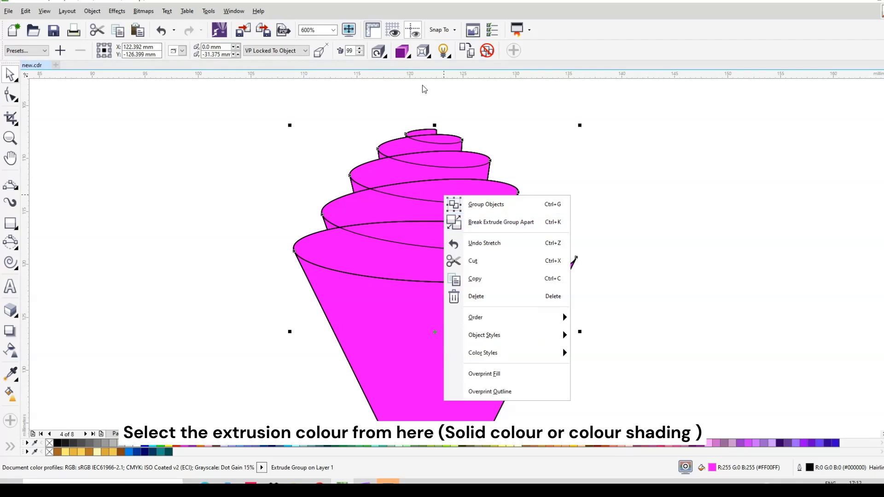
click(410, 59)
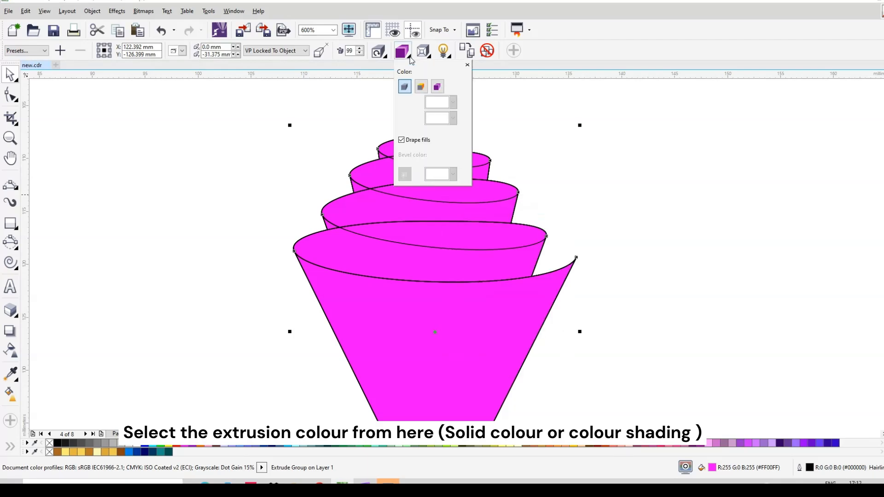
click(420, 87)
click(454, 102)
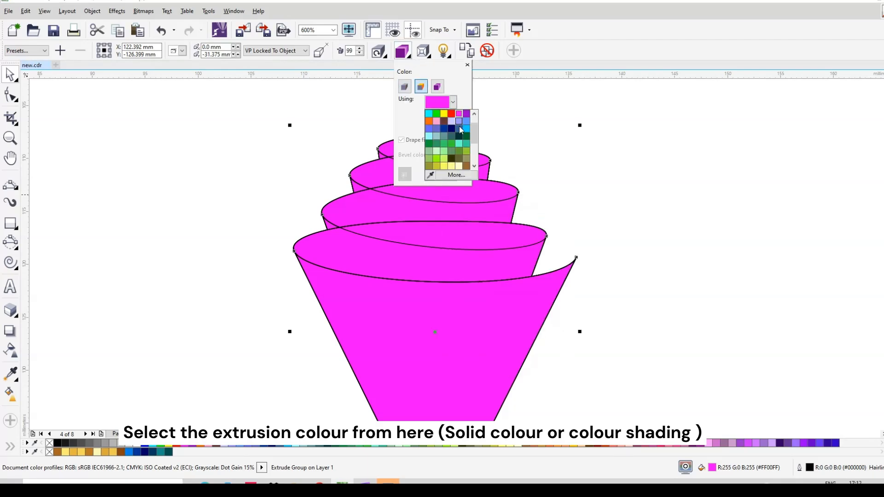
click(464, 128)
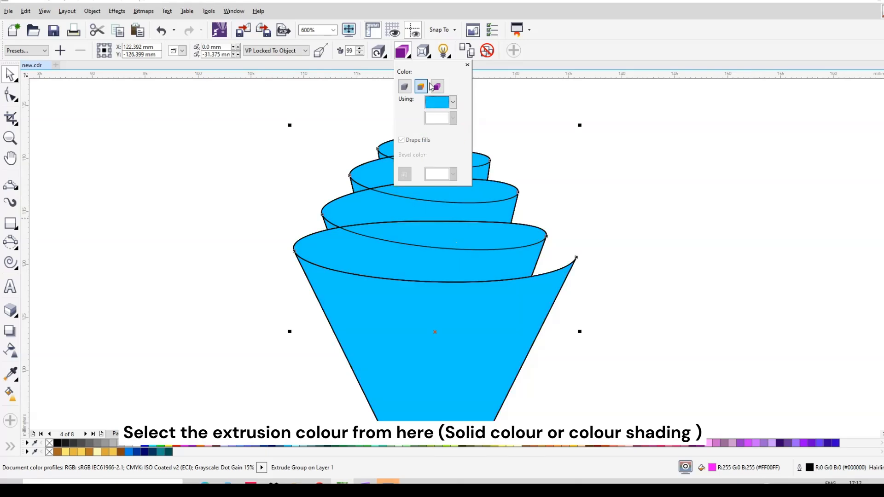
Apply colour shading to the extrusion, running from light blue to red
click(436, 86)
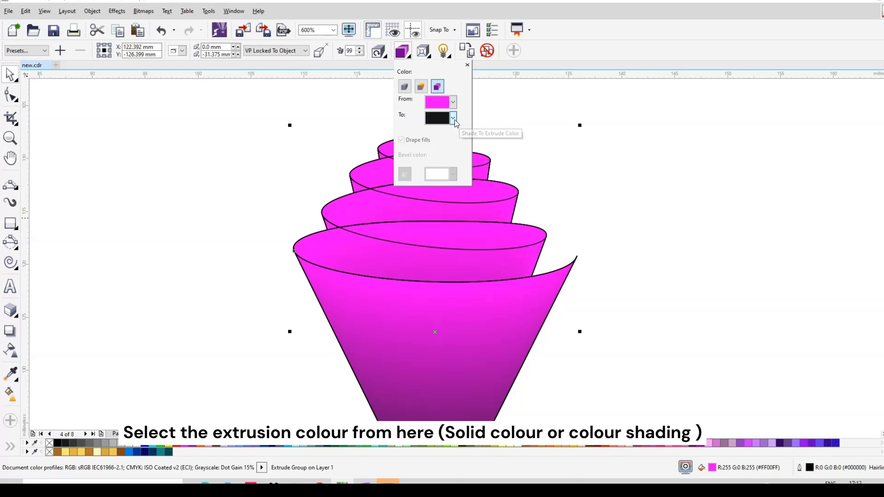
click(453, 118)
click(466, 130)
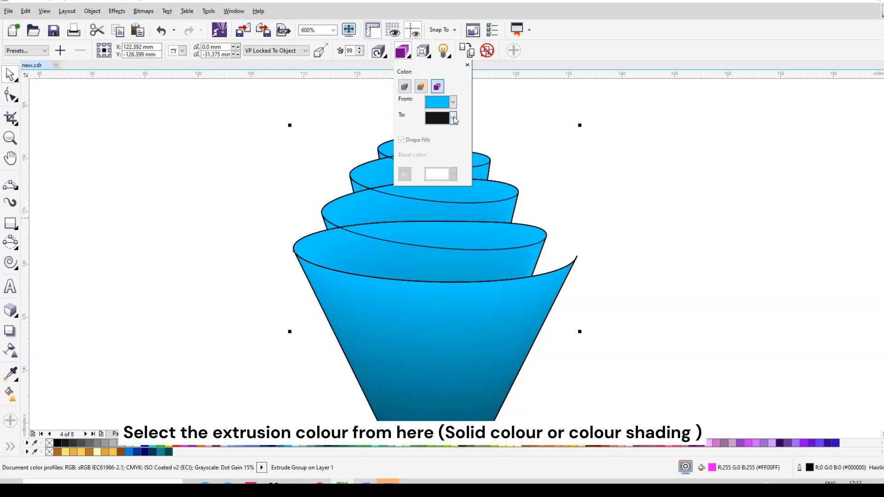
click(454, 118)
click(451, 144)
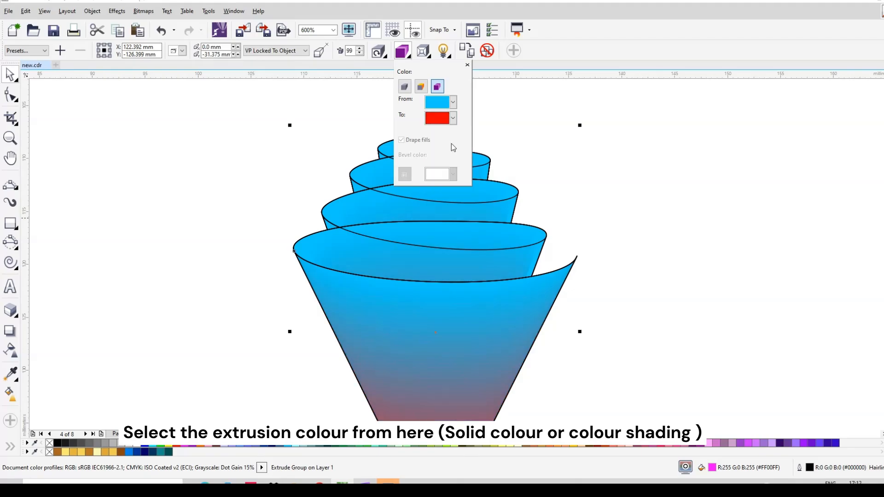
scroll(464, 286, down, 3)
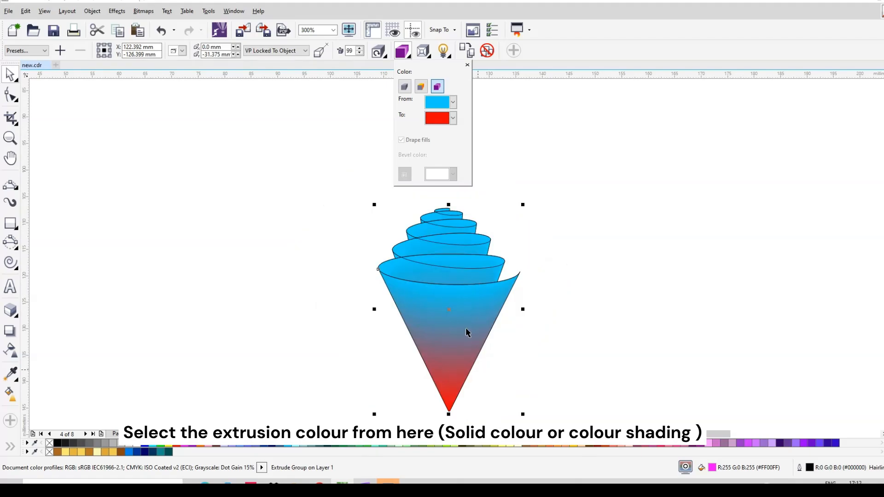
Switch the extrusion back to the solid light blue colour
click(420, 86)
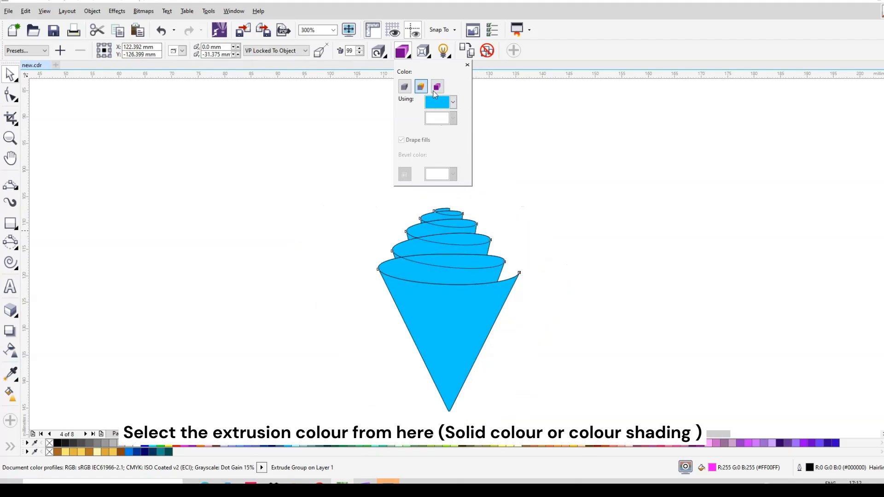
Break the cone's extrude group apart so the original spiral and the extruded shape are separate objects
click(488, 234)
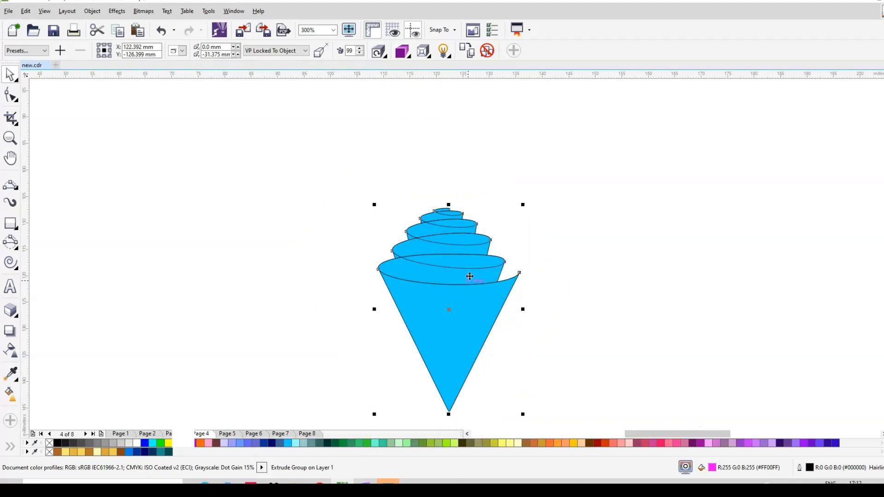
right_click(472, 274)
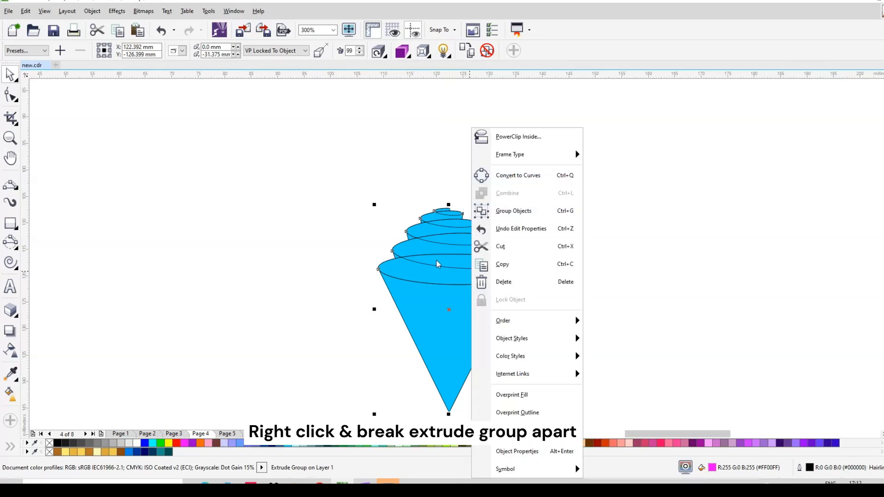
click(399, 161)
click(463, 225)
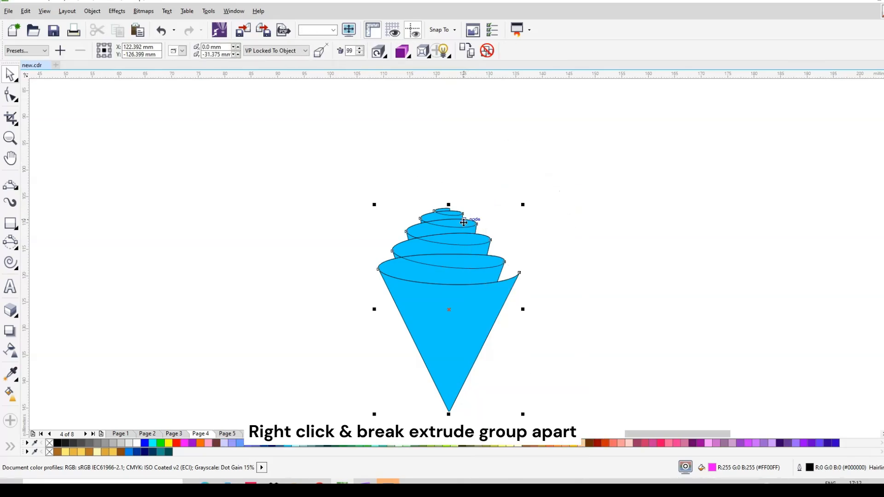
right_click(464, 223)
click(503, 250)
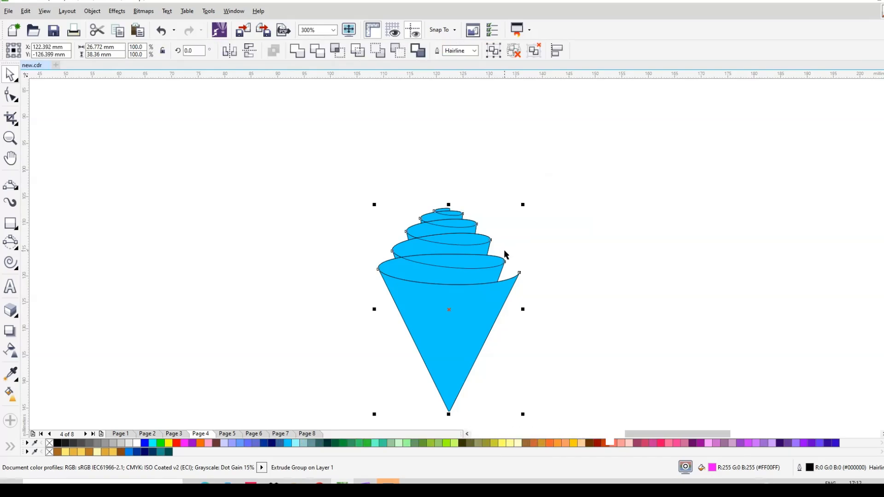
Move the extruded shape away from the original spiral curve and delete that spiral
click(468, 301)
drag(468, 301, 330, 294)
drag(582, 168, 371, 329)
key(Delete)
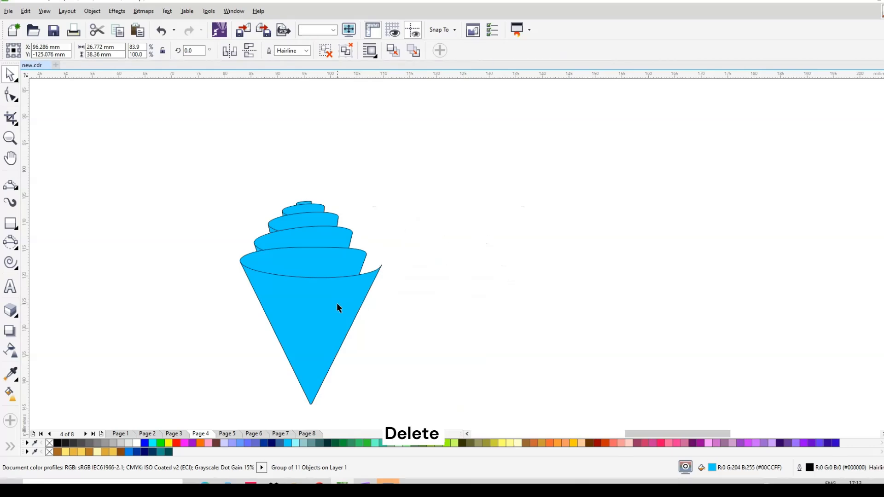
Ungroup the extruded cone into its individual faces
click(328, 291)
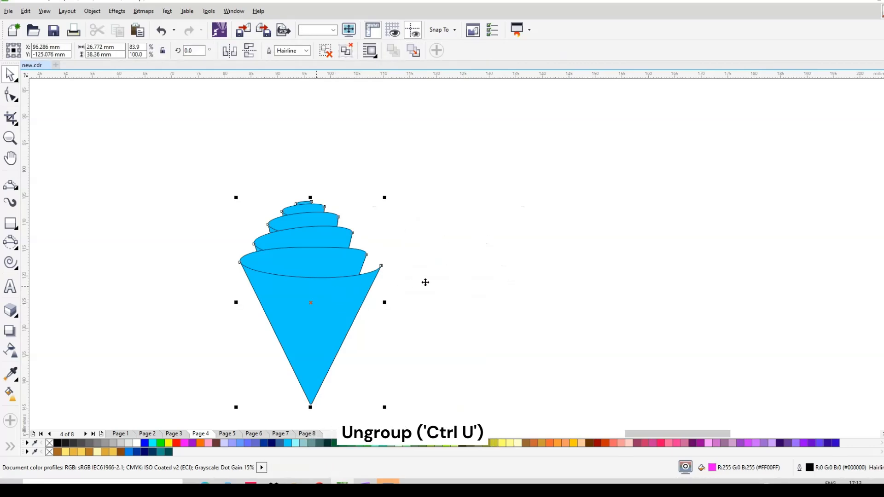
key(ctrl+u)
scroll(445, 255, up, 1)
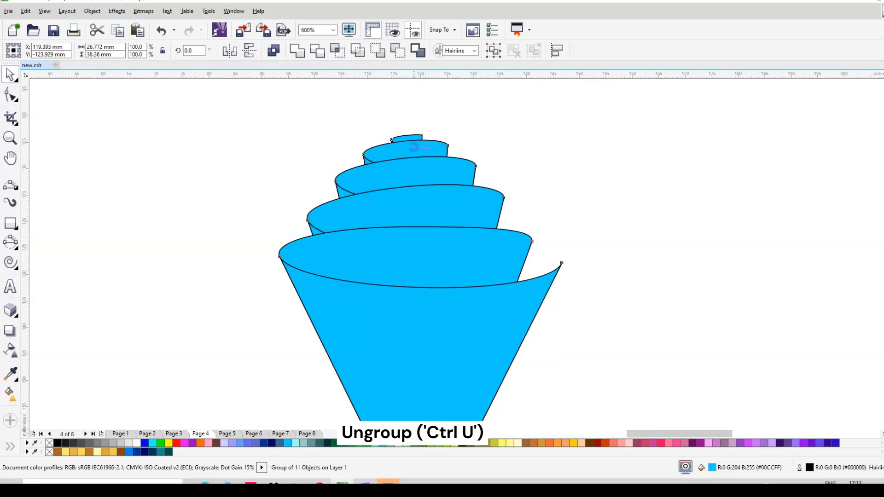
Move the grey and blue gradient swatch rectangles down the page and close beside the cone
scroll(444, 187, down, 1)
scroll(444, 187, down, 2)
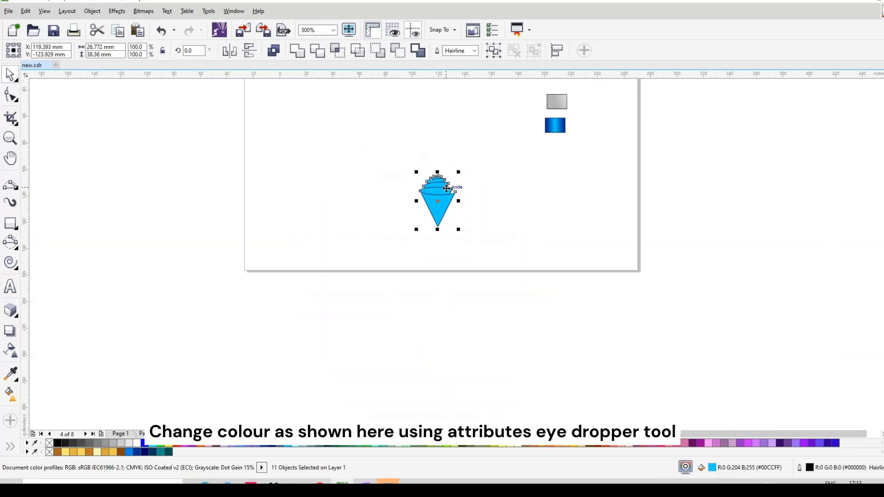
drag(559, 126, 548, 225)
scroll(466, 165, up, 1)
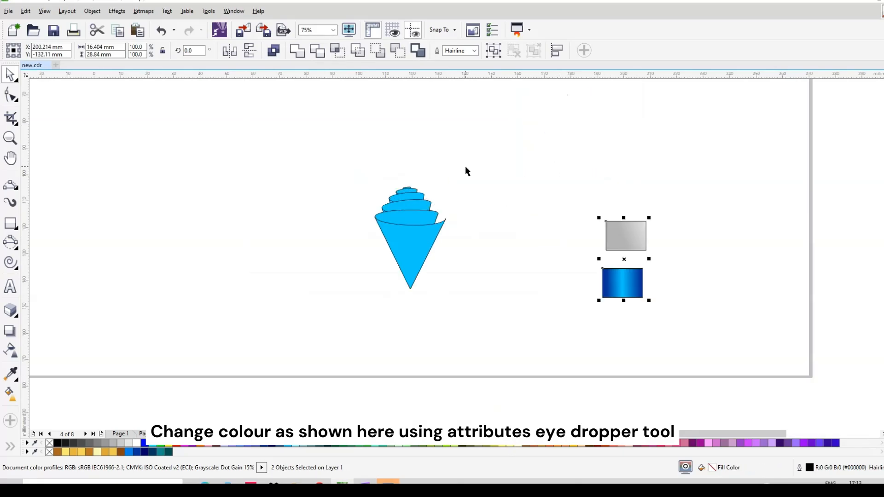
scroll(425, 207, up, 1)
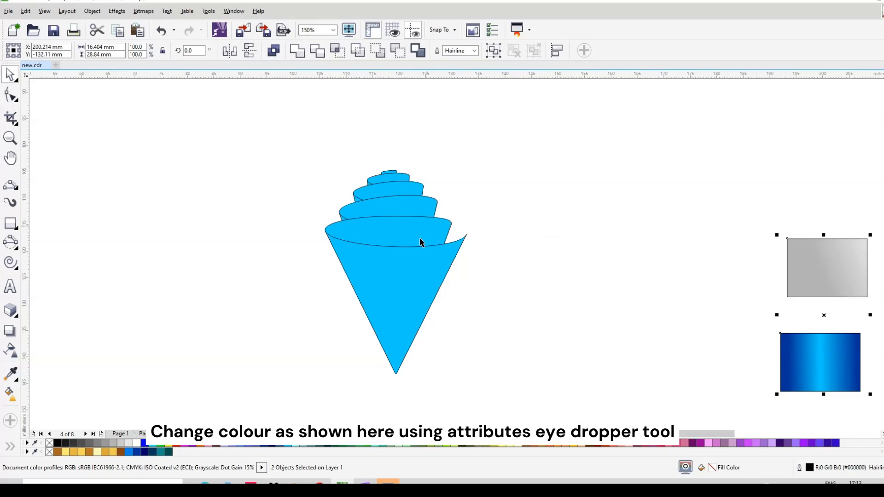
drag(822, 346, 635, 295)
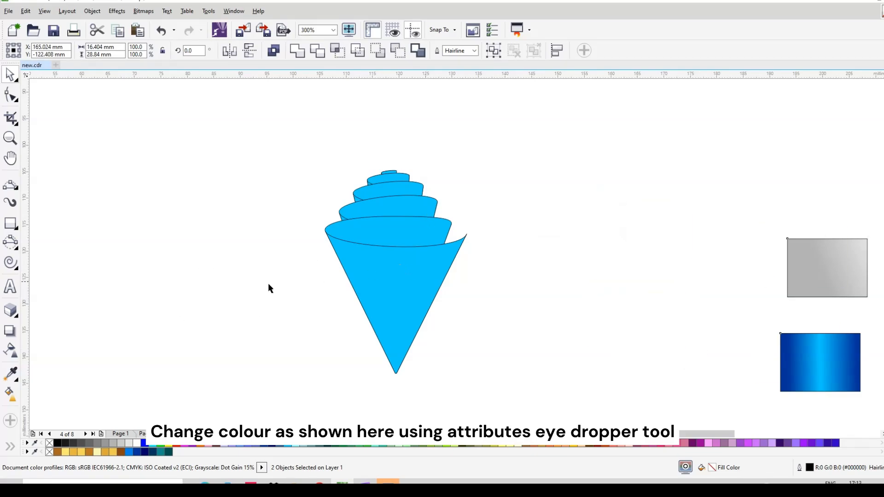
Set up the Attributes eyedropper to copy only the fill, with no outline, text, size, rotation or position
click(10, 374)
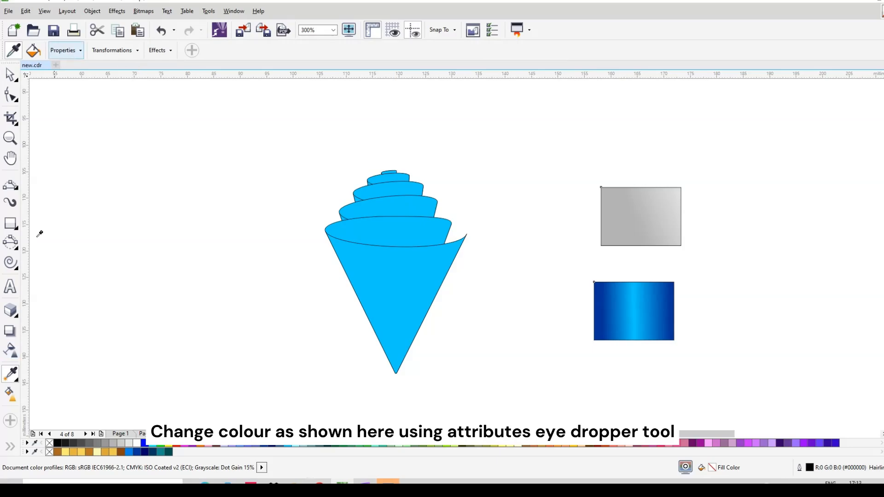
click(16, 380)
click(73, 389)
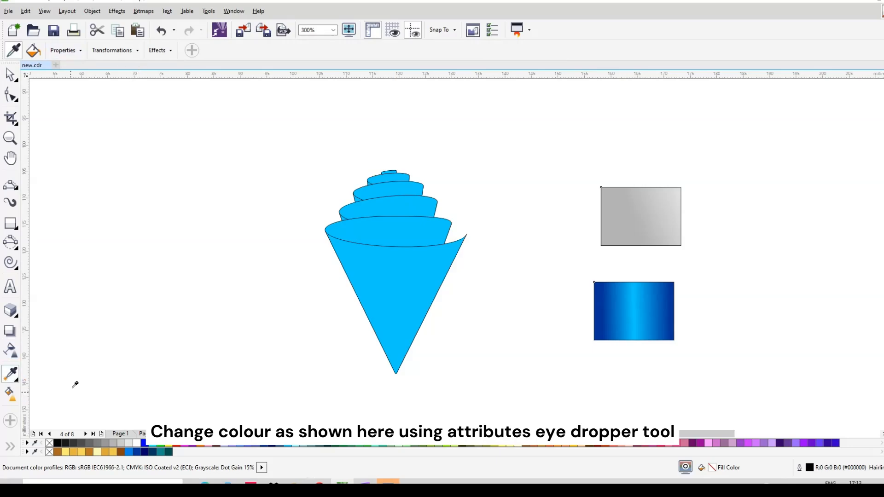
click(65, 50)
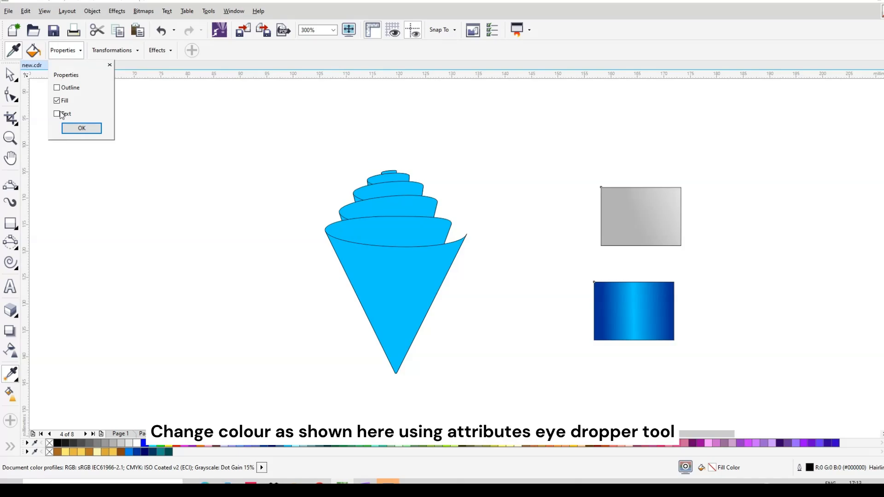
click(81, 128)
click(137, 50)
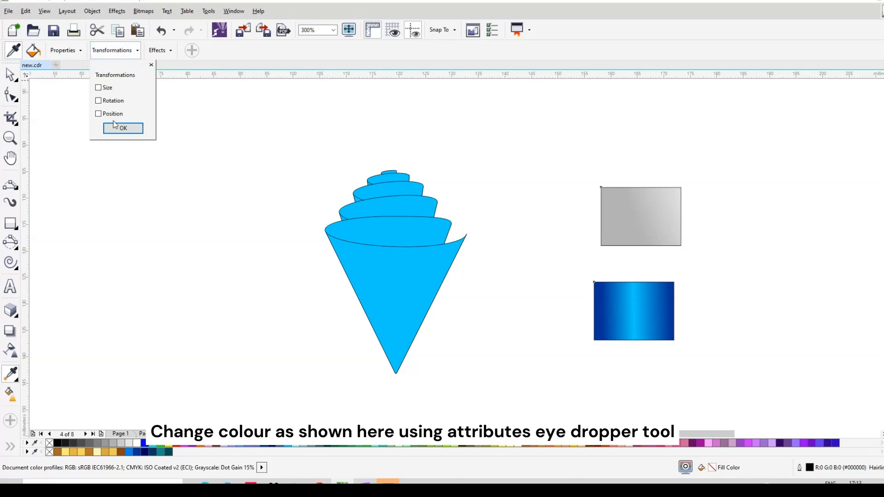
click(170, 50)
click(184, 207)
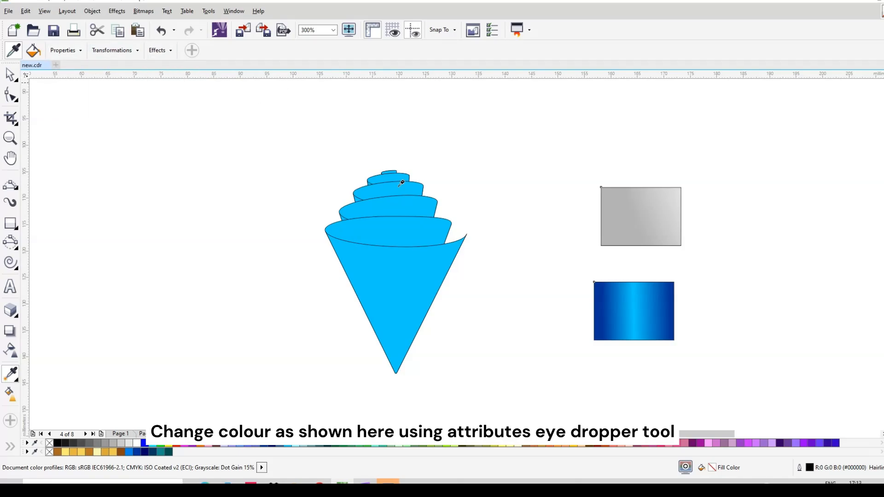
Copy the blue gradient swatch's fill onto the large front cone face and the small outer faces at the upper tiers' left edges
click(393, 269)
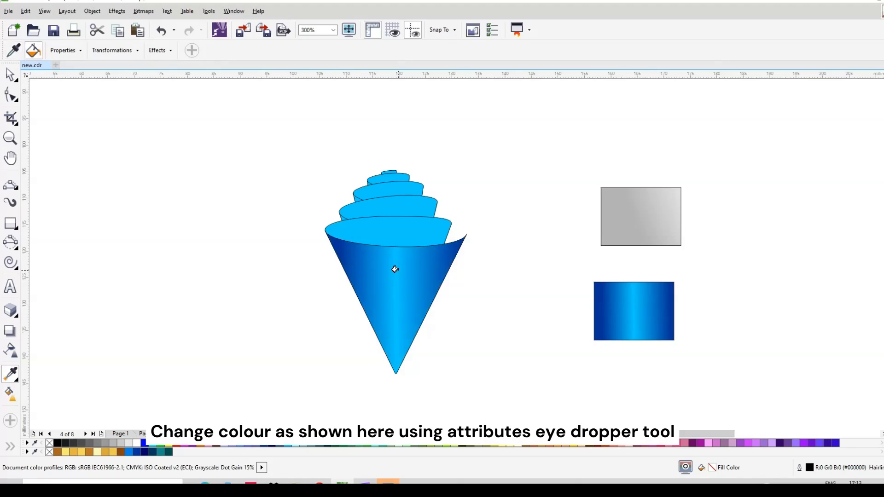
scroll(385, 213, up, 2)
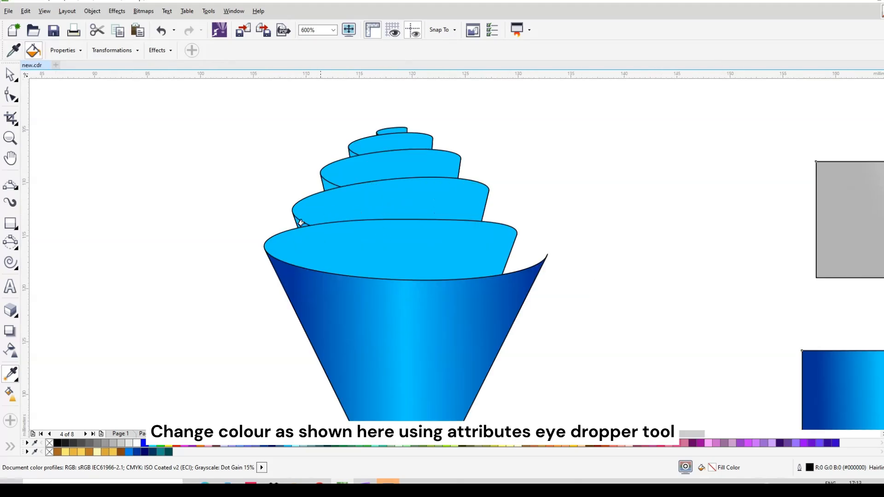
click(324, 185)
scroll(386, 124, up, 2)
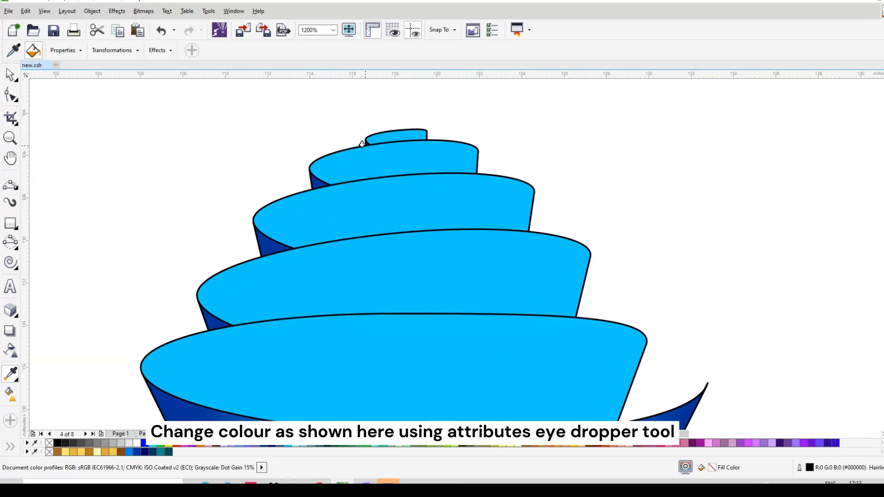
click(416, 148)
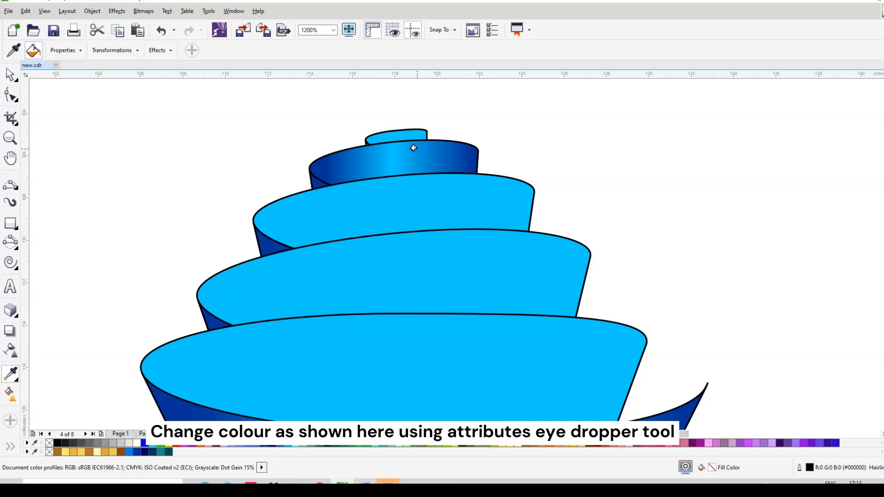
key(ctrl+z)
Apply the same blue gradient fill to the tiny outer sliver beside the topmost tier
scroll(370, 141, up, 1)
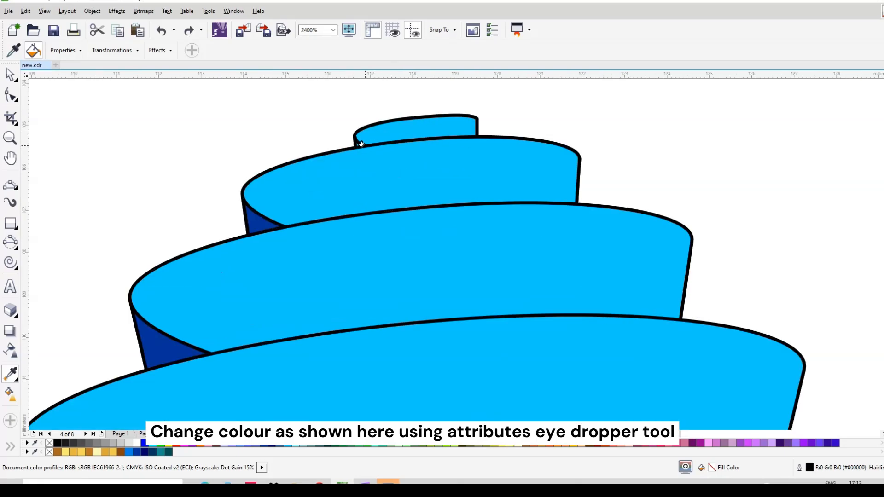
scroll(361, 139, up, 1)
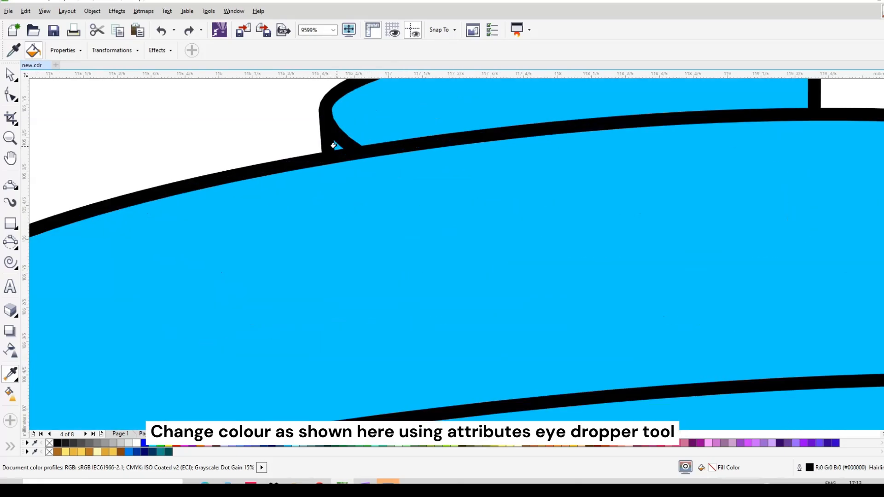
scroll(394, 131, down, 2)
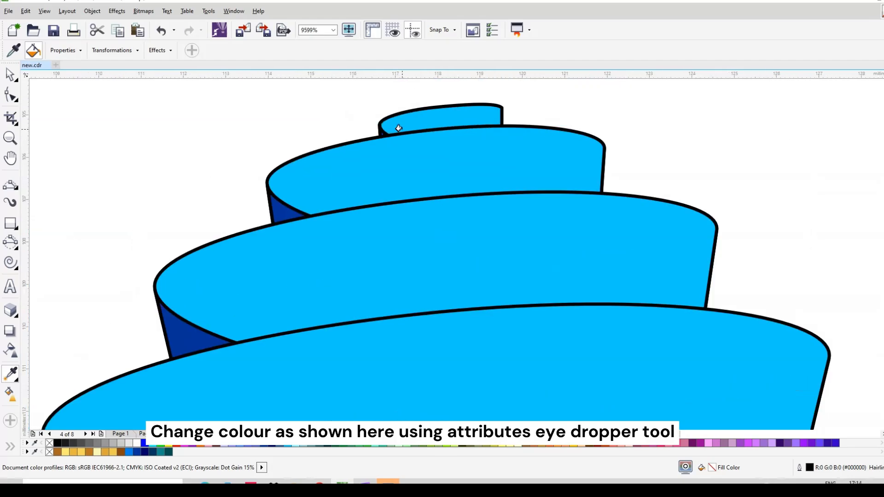
scroll(399, 128, down, 1)
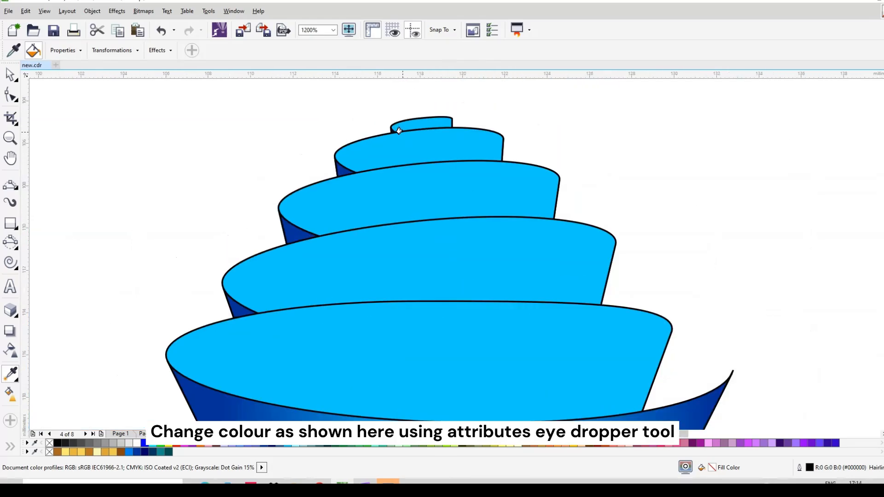
scroll(399, 130, down, 1)
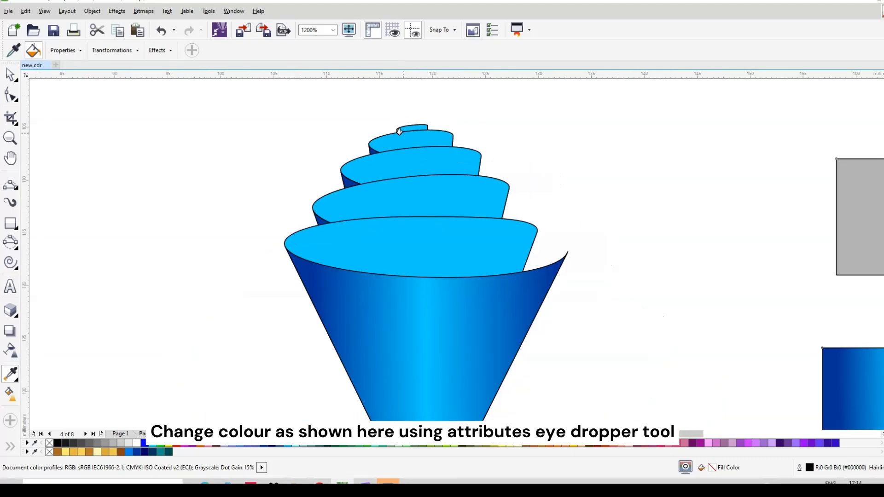
Sample the grey gradient swatch and apply its fill to the large light blue face of all five spiral tiers
key(space)
key(space)
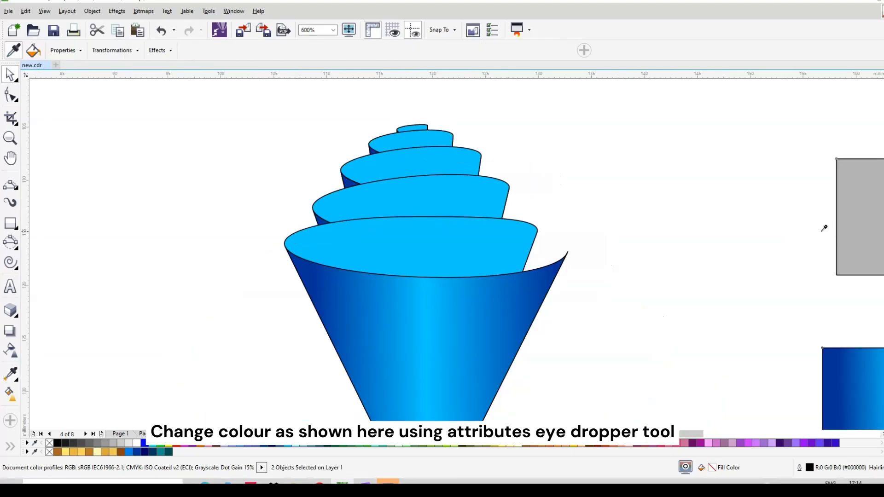
click(857, 228)
click(321, 234)
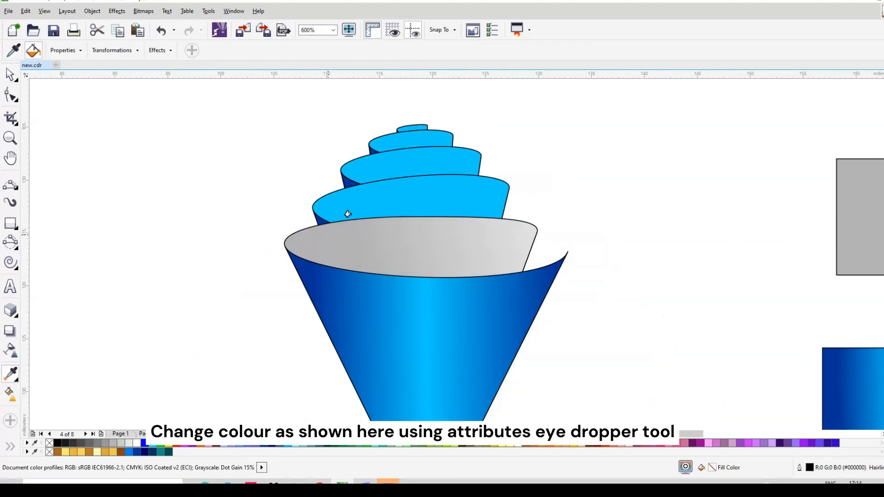
click(367, 198)
click(396, 159)
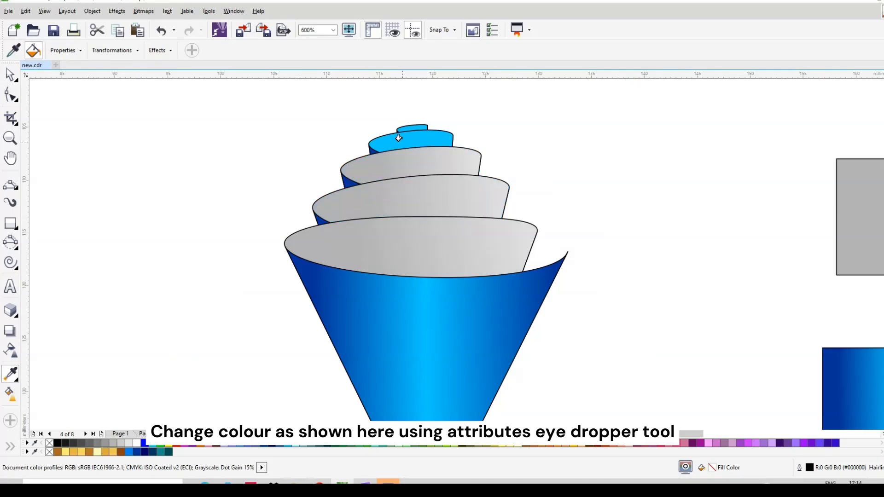
click(415, 138)
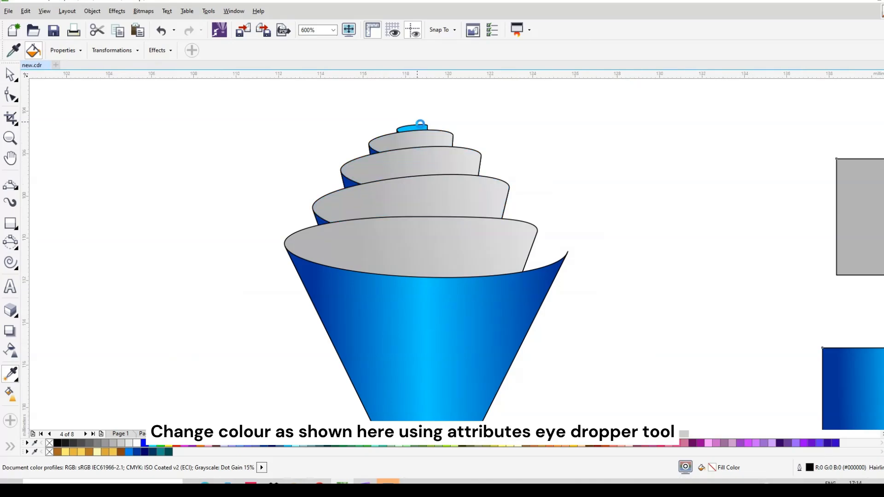
scroll(418, 123, up, 2)
click(415, 128)
scroll(417, 137, down, 2)
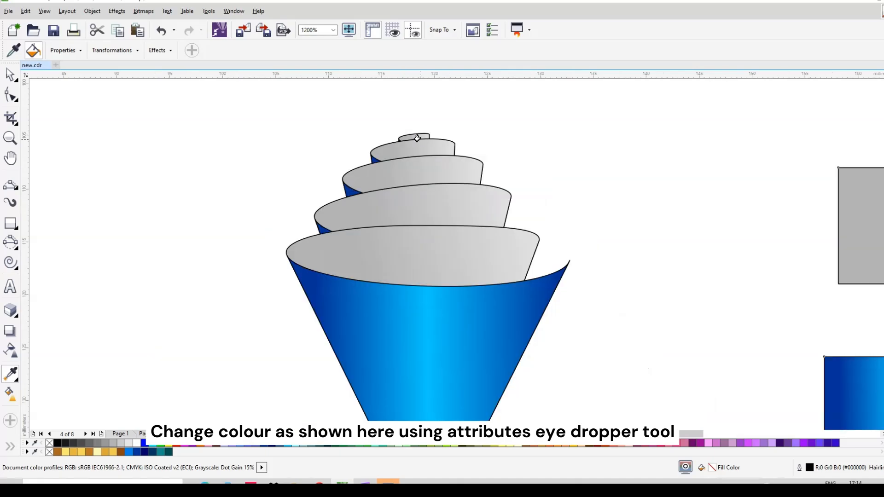
Select the grey faces of the spiral tiers and send them one level back in the stacking order
key(space)
click(346, 258)
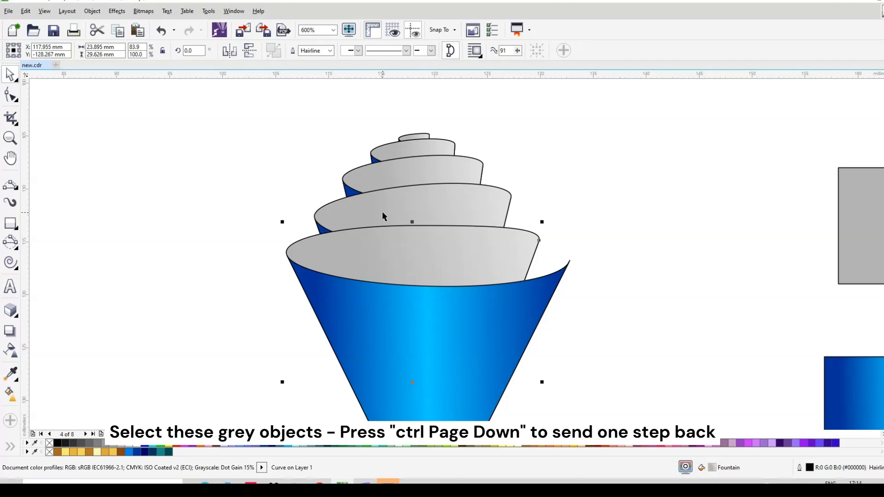
click(382, 214)
shift+click(396, 159)
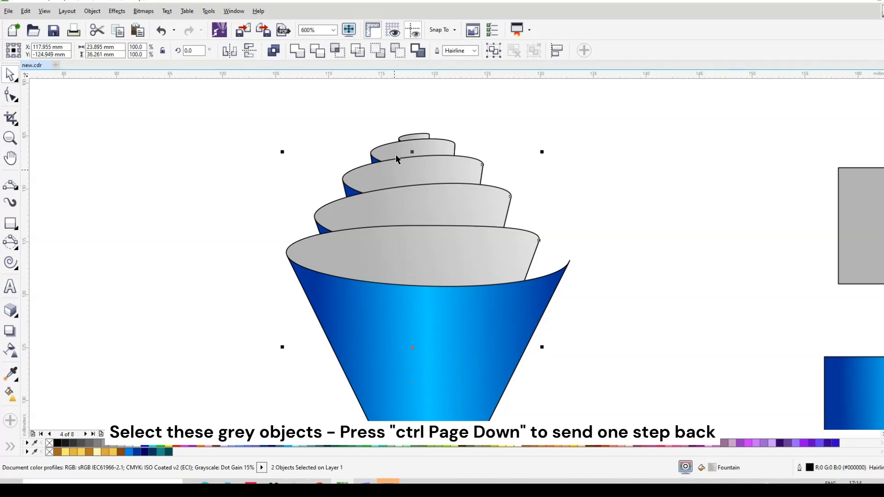
shift+click(417, 137)
key(ctrl+Page_Down)
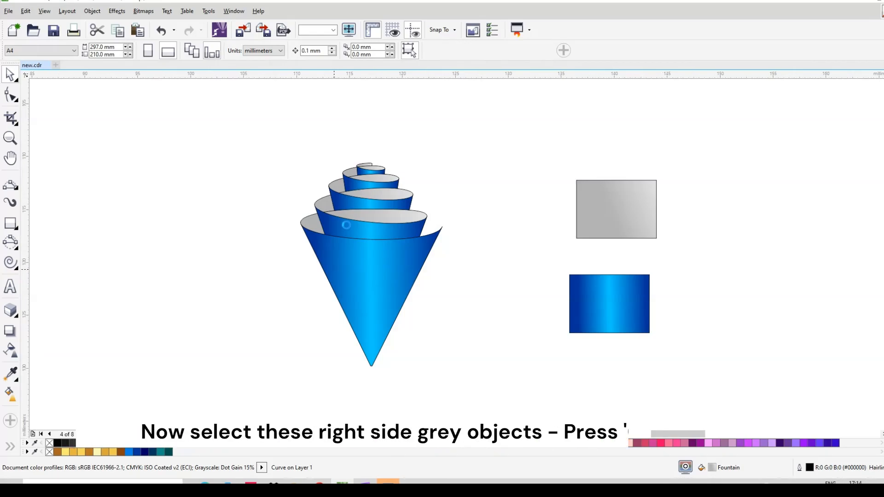
Select the four grey faces on the right side of the upper tiers and send them one level back in the stacking order
scroll(346, 226, up, 3)
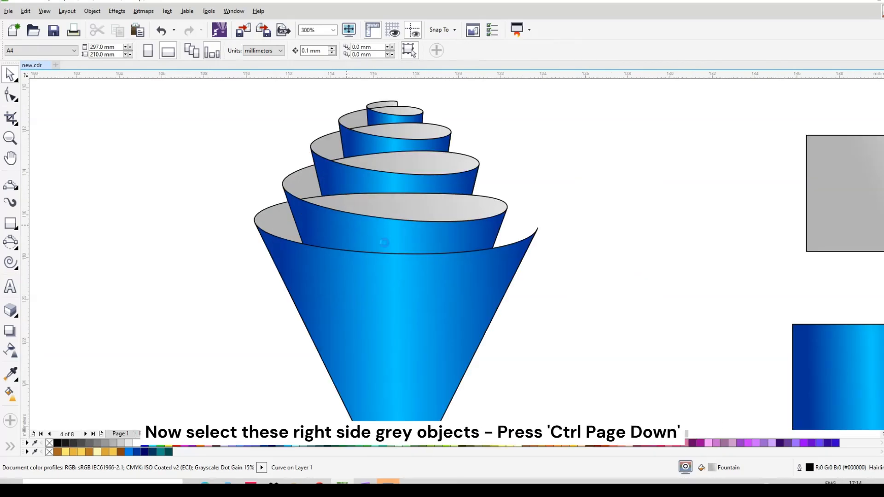
scroll(384, 243, up, 2)
scroll(475, 262, down, 2)
click(525, 220)
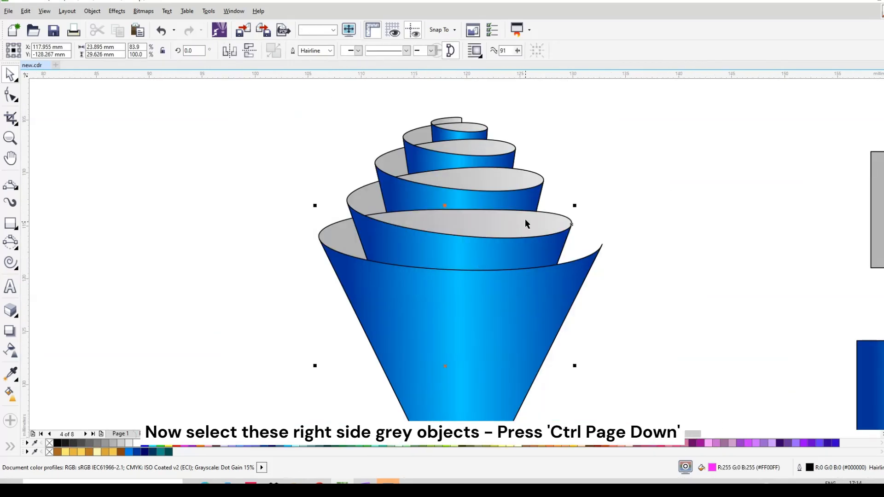
shift+click(514, 175)
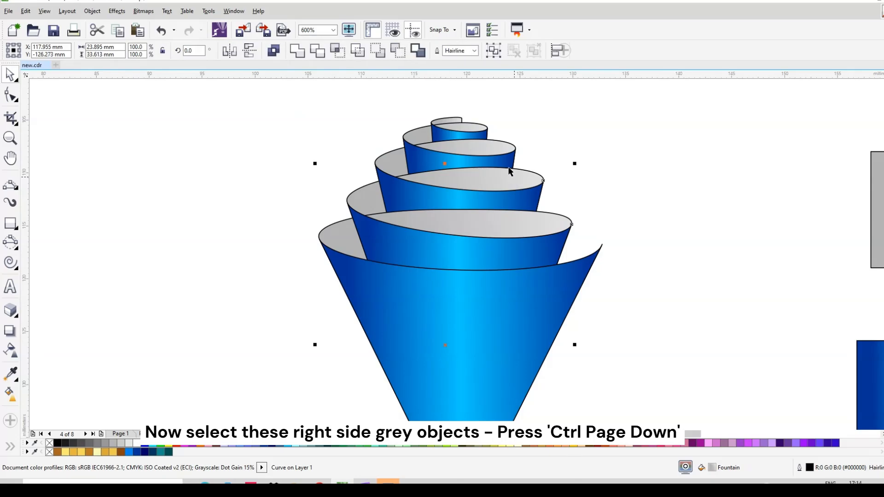
shift+click(484, 144)
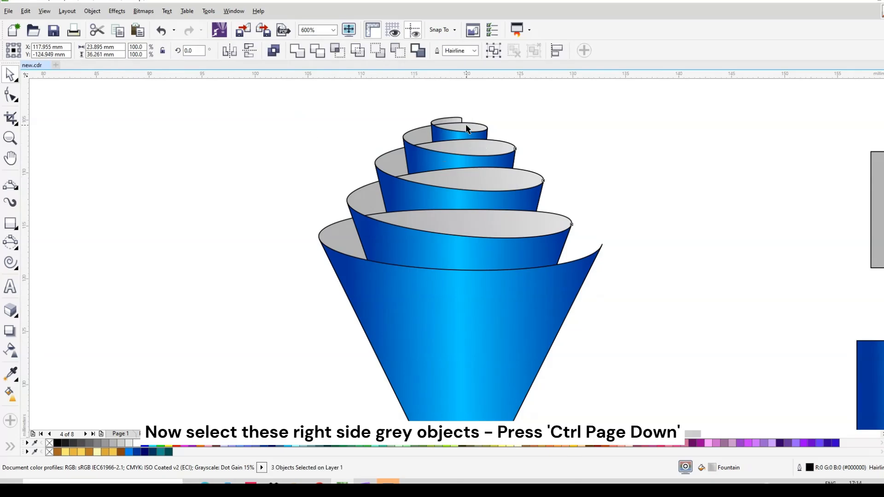
shift+click(466, 123)
key(ctrl+Page_Down)
key(Escape)
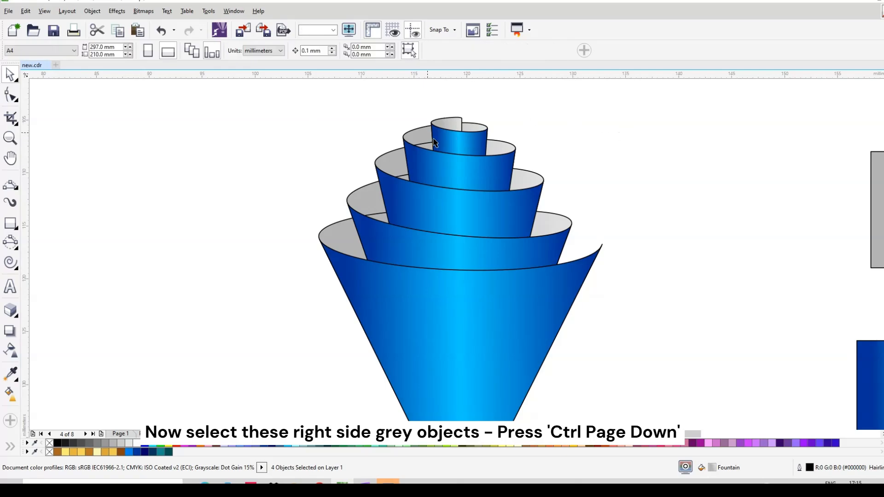
Move the inner grey faces of the two lower tiers aside one at a time, undoing each move
scroll(430, 139, up, 2)
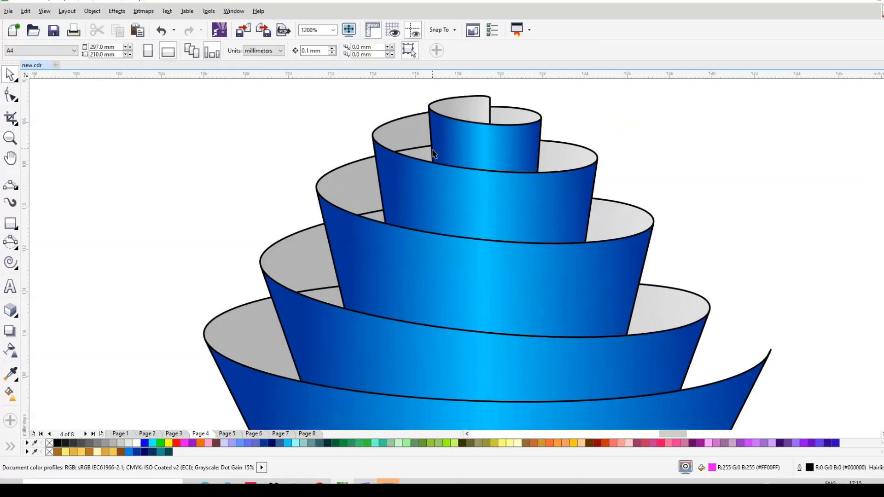
click(331, 292)
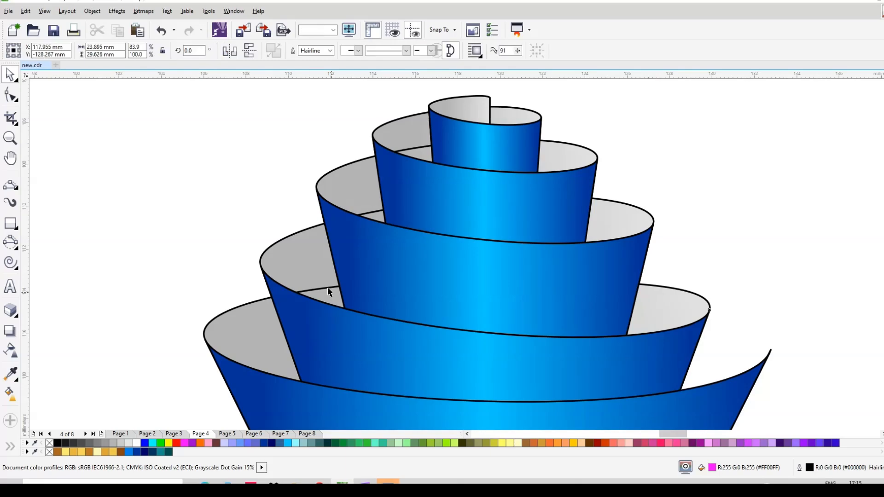
click(321, 264)
drag(299, 258, 259, 242)
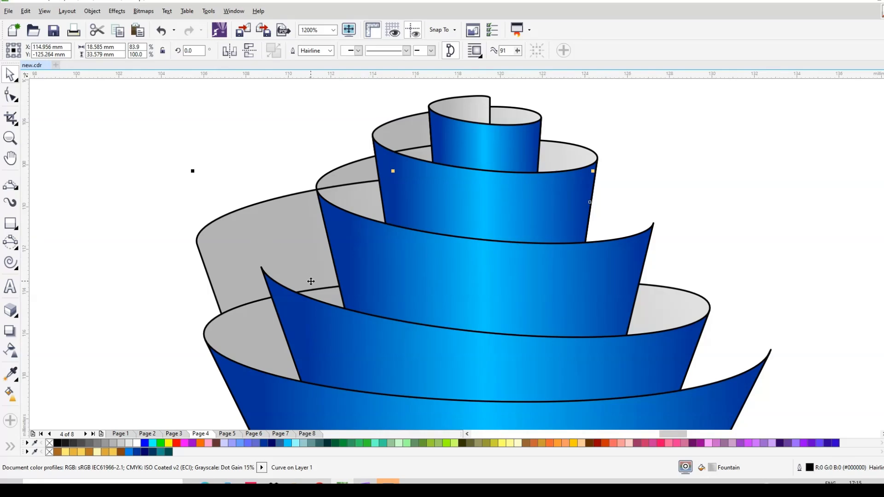
key(ctrl+z)
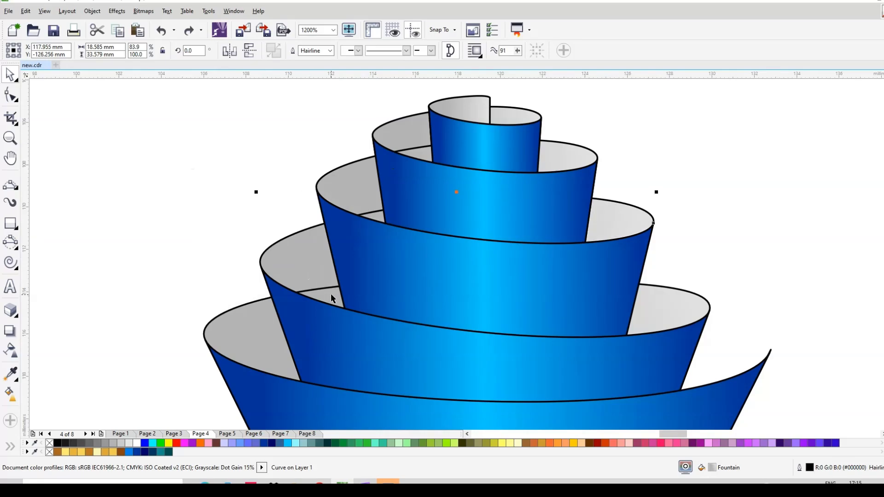
click(331, 294)
drag(330, 293, 485, 296)
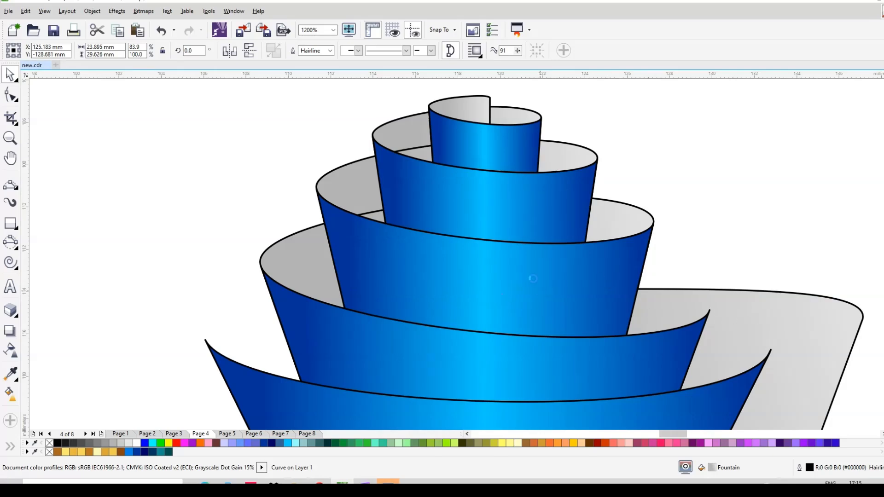
key(ctrl+z)
Select all the objects of the spiral cone and remove their outlines
scroll(555, 207, down, 1)
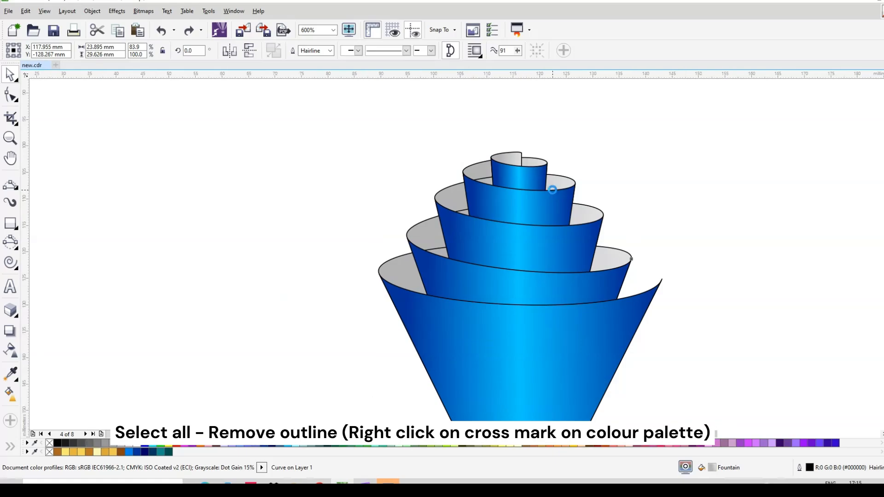
scroll(554, 192, down, 1)
drag(420, 142, 592, 357)
scroll(594, 358, down, 1)
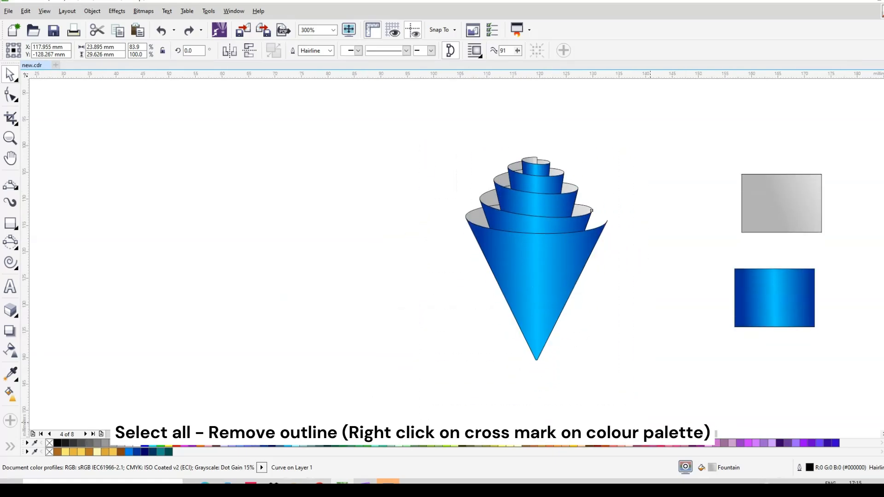
right_click(49, 443)
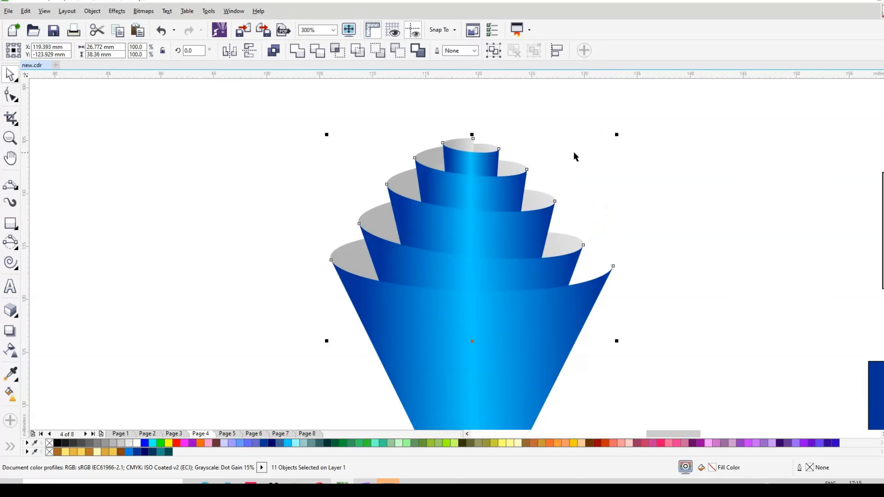
Adjust the Interactive Fill on the topmost tier's two grey faces, shifting the first gradient leftward and pulling the second's light end inward
scroll(506, 130, up, 1)
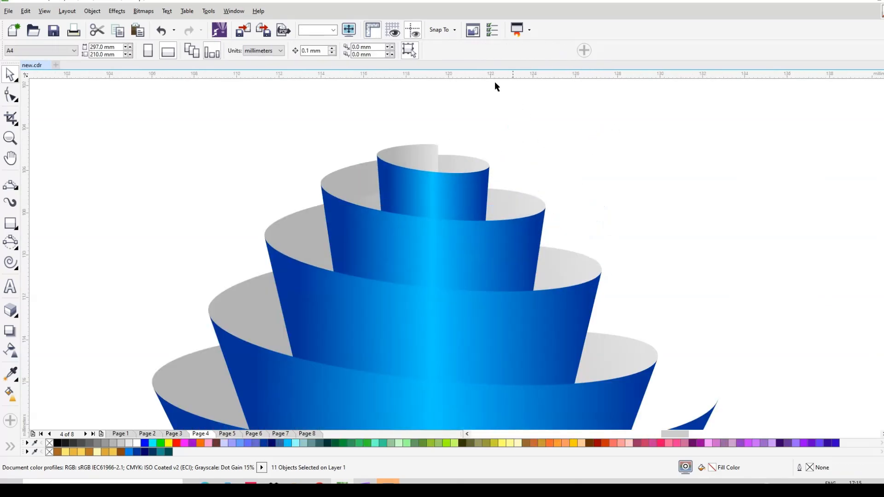
click(415, 155)
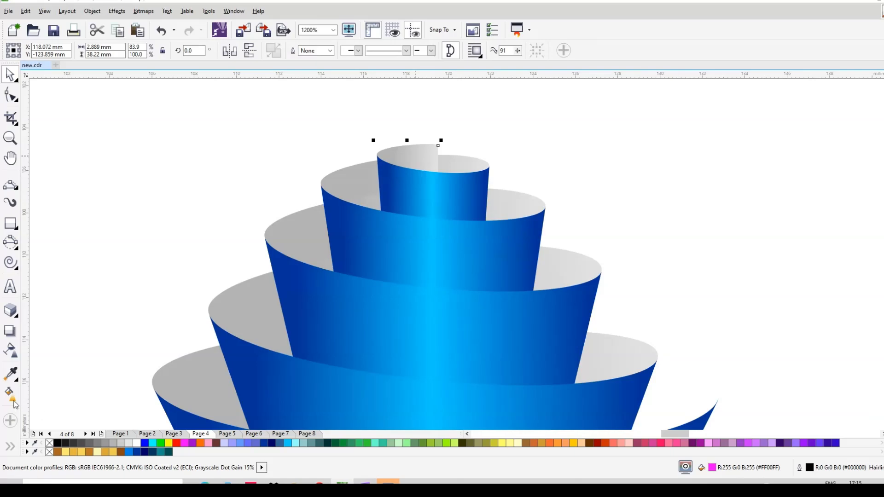
key(g)
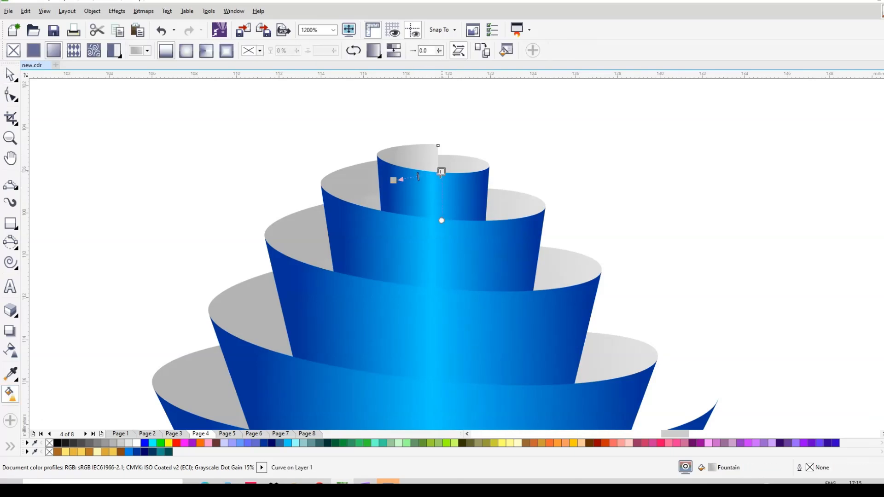
drag(441, 172, 387, 178)
click(394, 180)
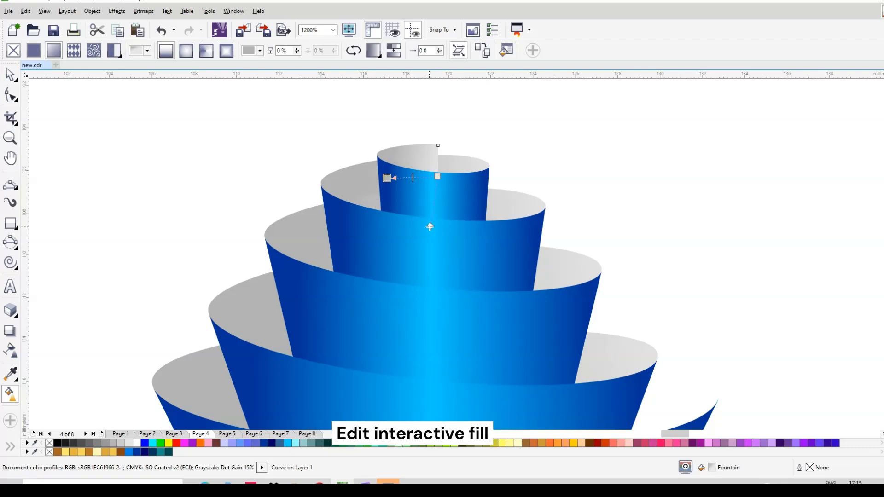
click(443, 226)
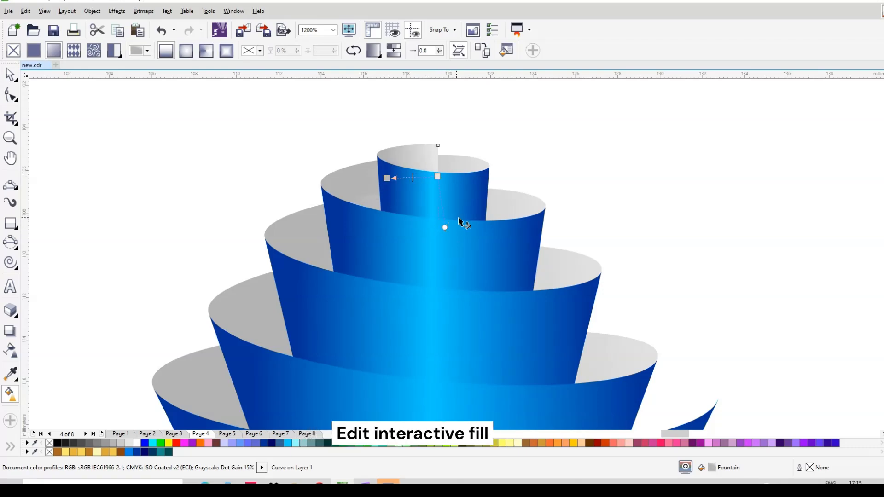
scroll(448, 162, up, 1)
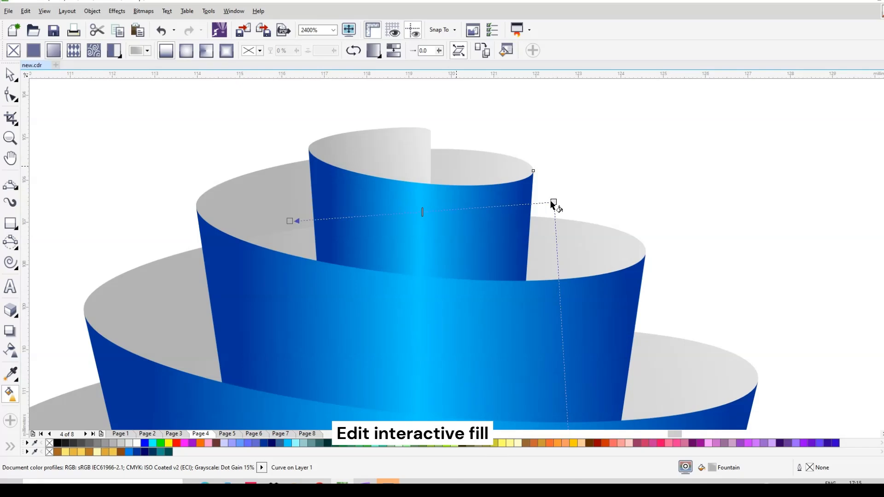
drag(553, 202, 536, 201)
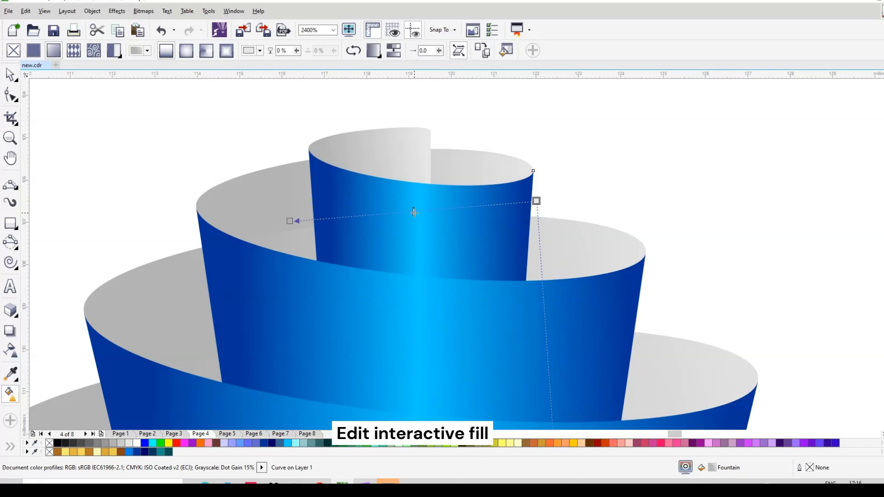
Shift the gradient midpoints of the lower tiers' right-side grey faces toward their light ends, then deselect the objects
click(588, 256)
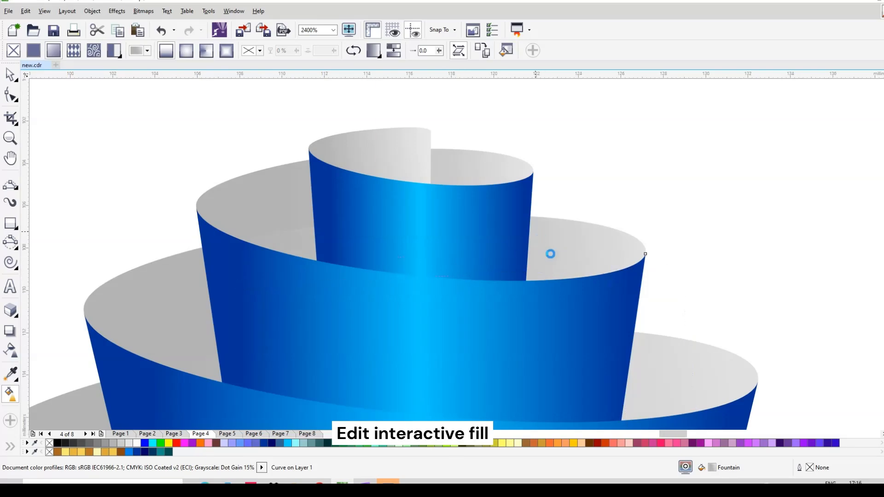
scroll(535, 231, down, 1)
click(600, 308)
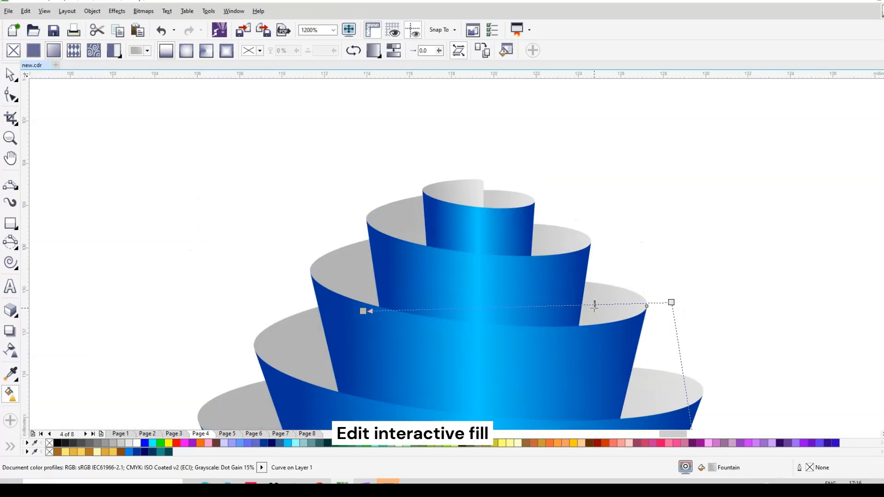
scroll(627, 336, down, 1)
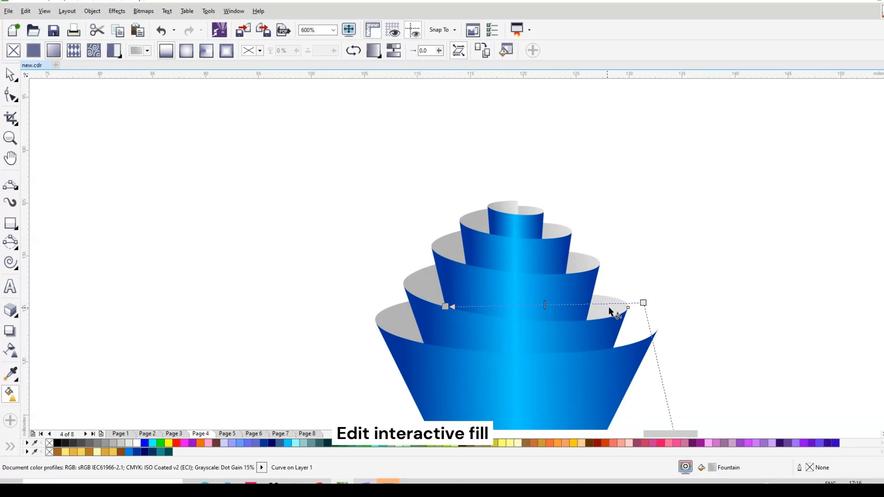
scroll(573, 310, up, 1)
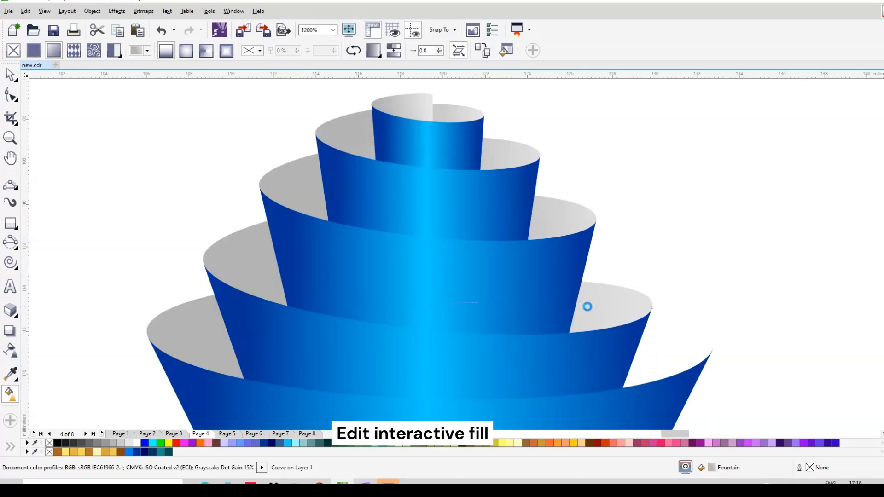
scroll(514, 211, down, 1)
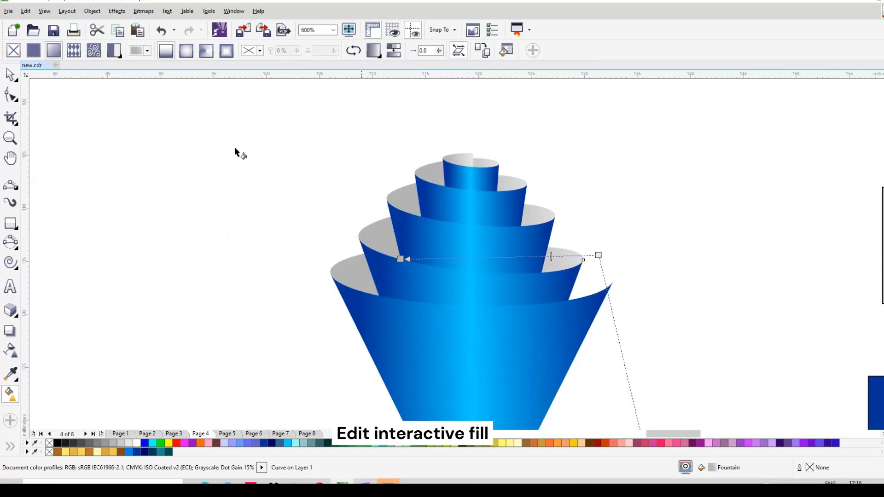
click(10, 75)
click(510, 128)
scroll(510, 128, down, 1)
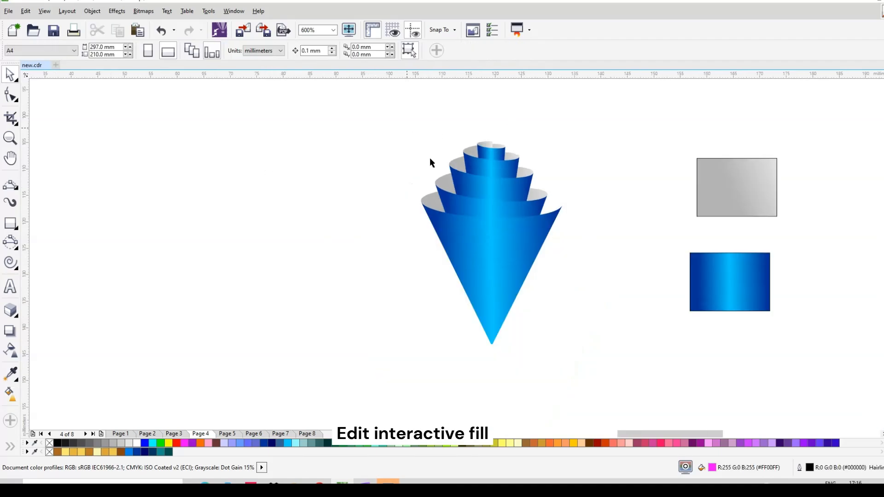
Shift the light blue highlight leftward to 39% in the gradient of the blue tier just above the large front face
scroll(494, 199, up, 1)
click(502, 270)
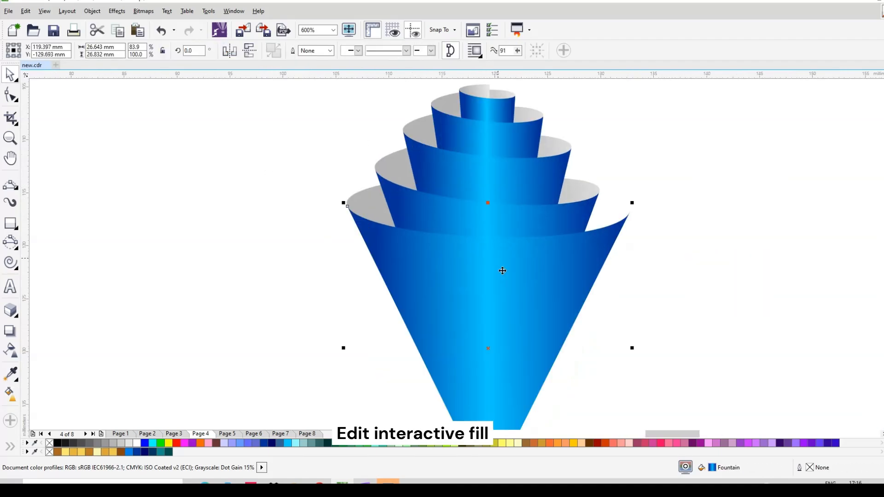
key(g)
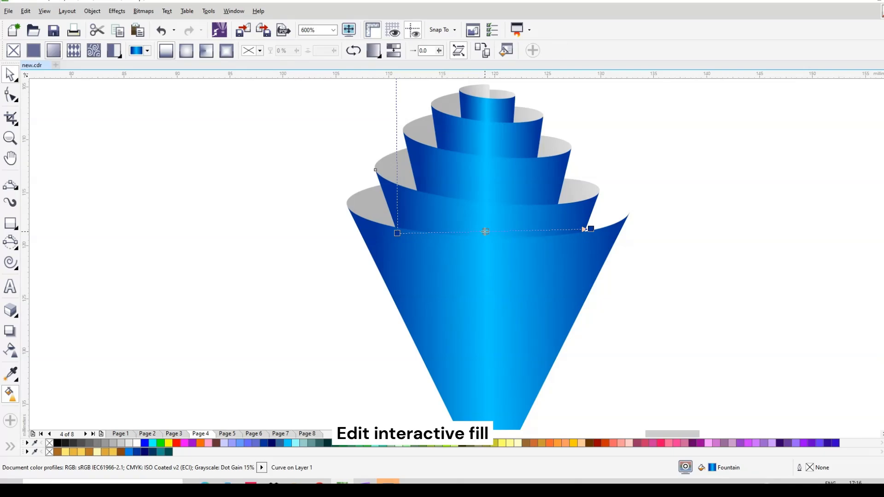
double_click(473, 231)
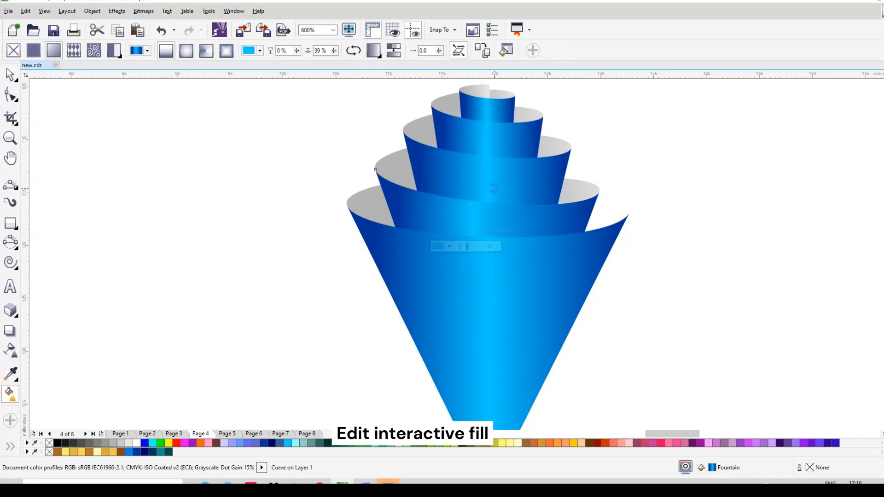
Extend both dark ends of the blue gradient outward on the second tier from the top, the right end furthest
click(492, 151)
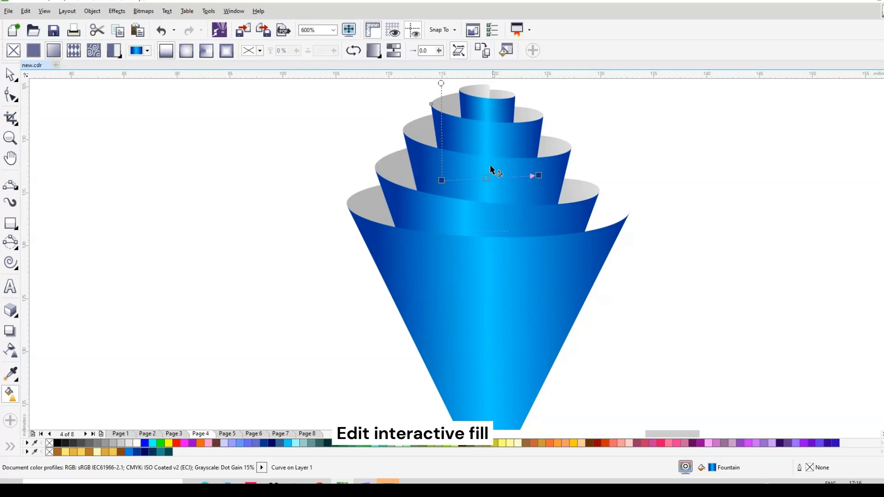
drag(492, 180, 574, 179)
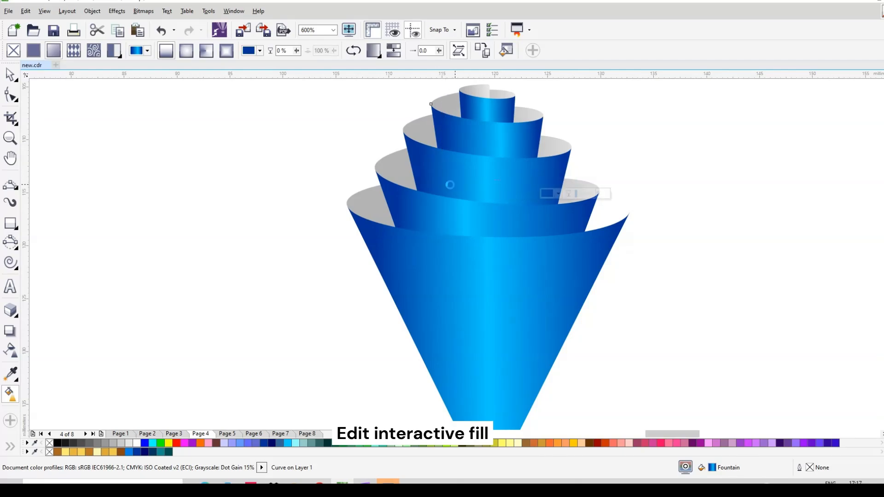
drag(442, 181, 420, 179)
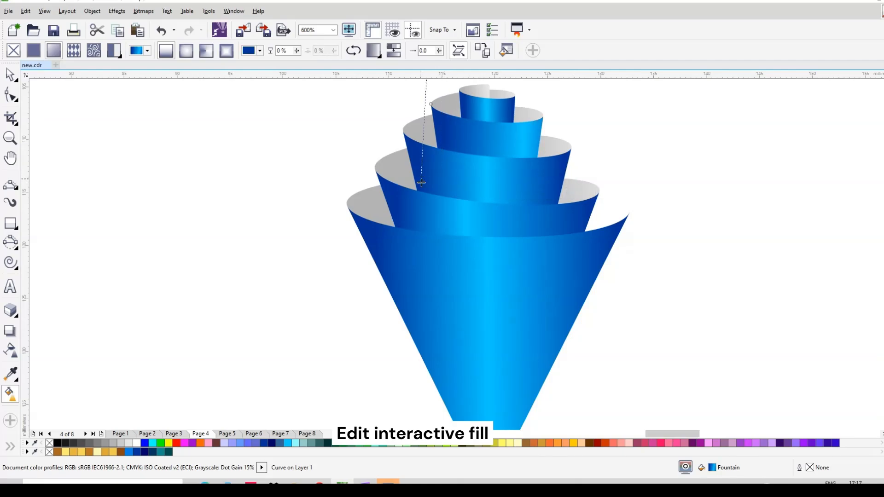
Extend the third blue tier's gradient further right and place its light blue highlight at 39%
click(536, 191)
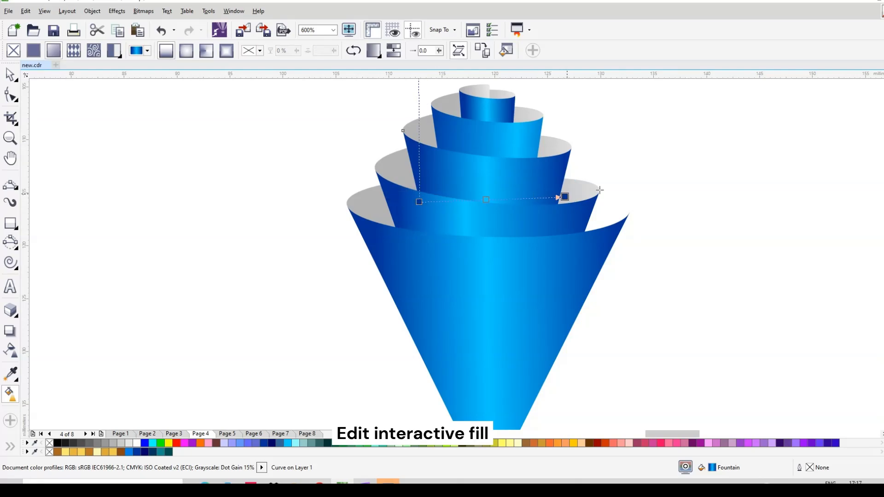
drag(564, 197, 598, 189)
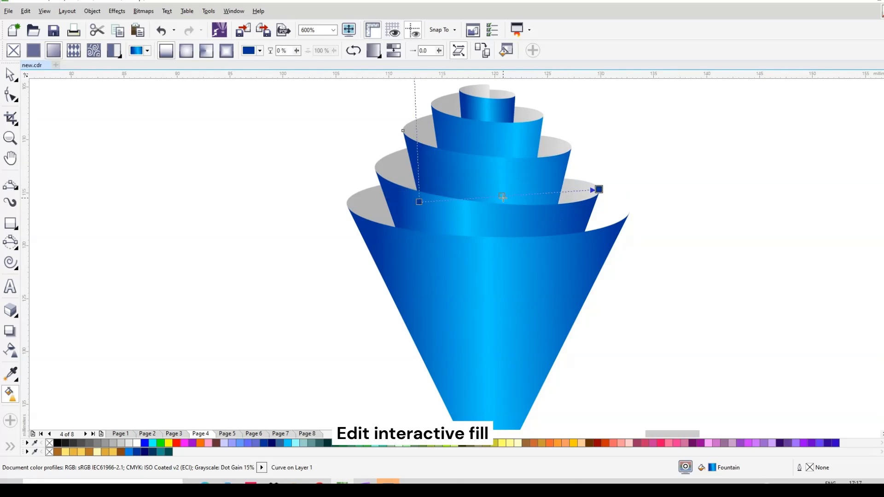
drag(502, 196, 489, 197)
click(582, 198)
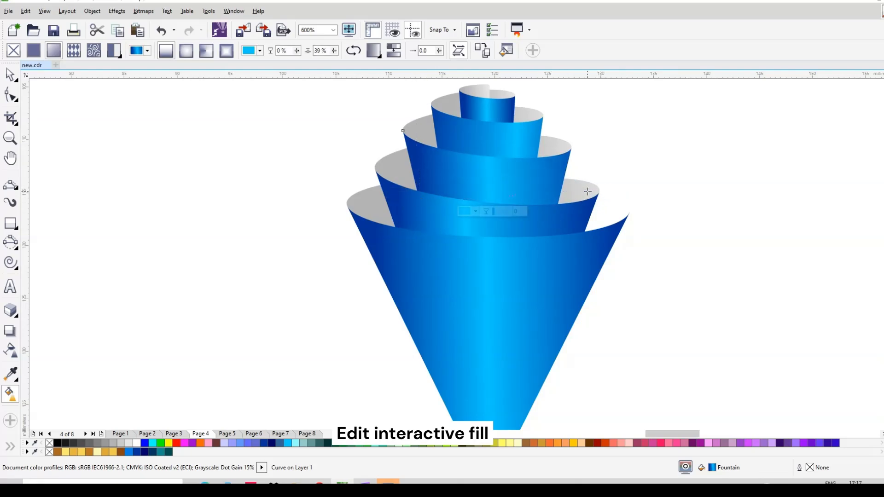
Place the light blue highlight at 35% on the blue tier just above the large front face and extend the gradient's left end outward
click(465, 231)
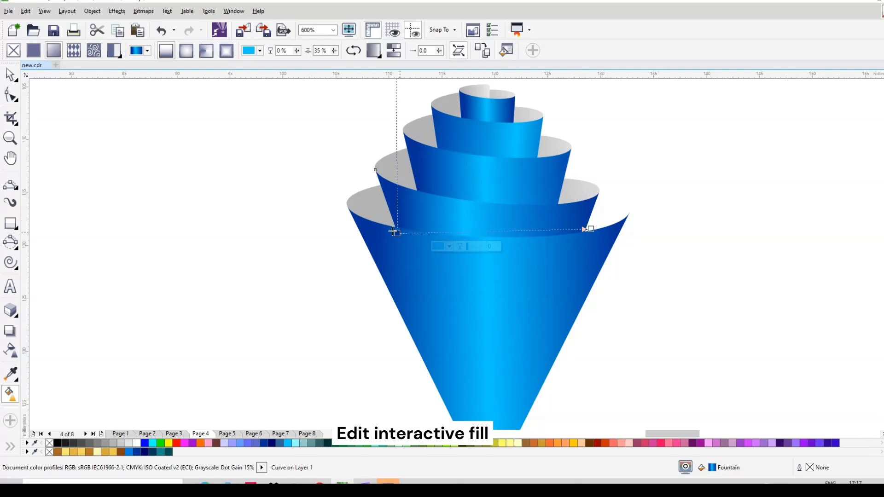
drag(396, 232, 364, 228)
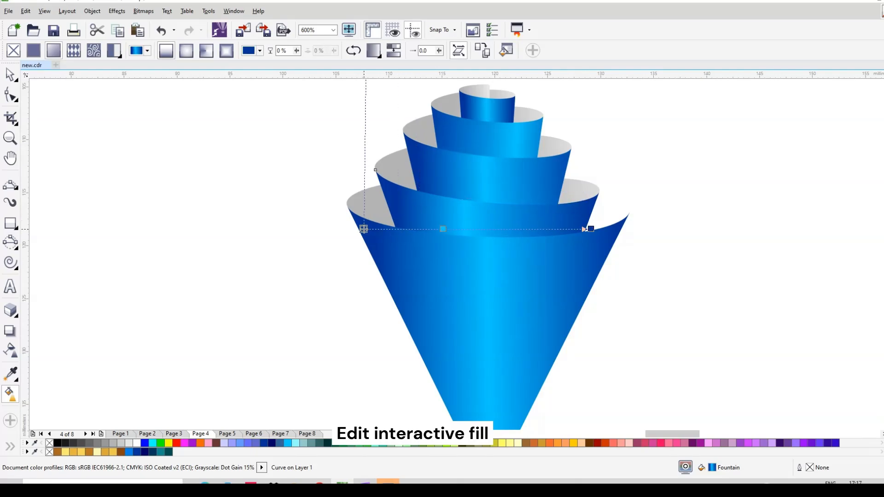
Adjust the large front face's blue gradient so its right dark end sits near the face's edge and its light blue highlight at 45%
click(538, 263)
drag(611, 258, 658, 257)
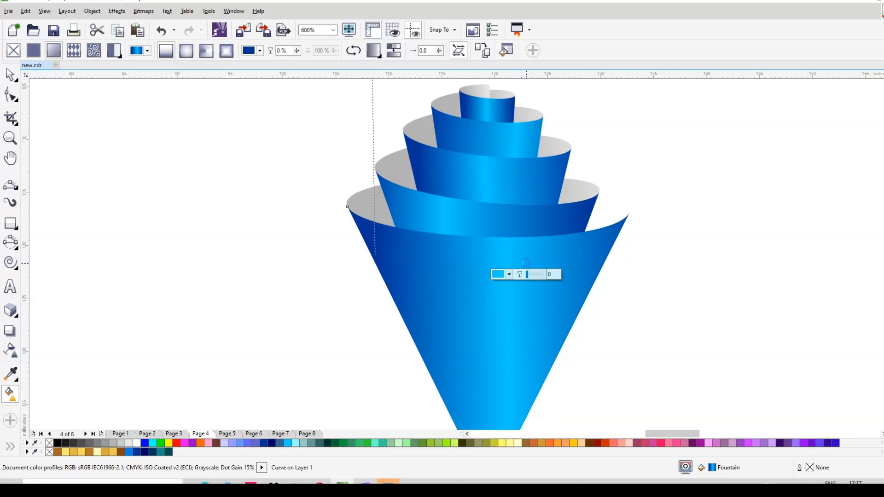
drag(505, 260, 479, 260)
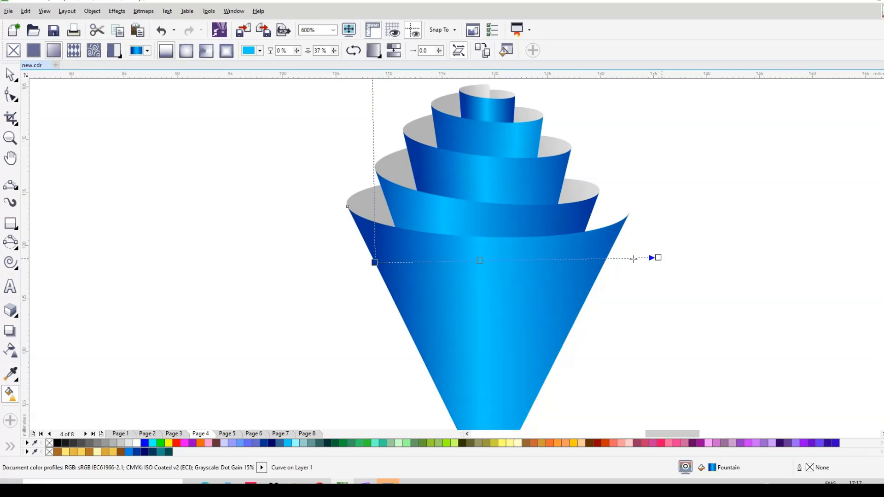
drag(659, 257, 611, 261)
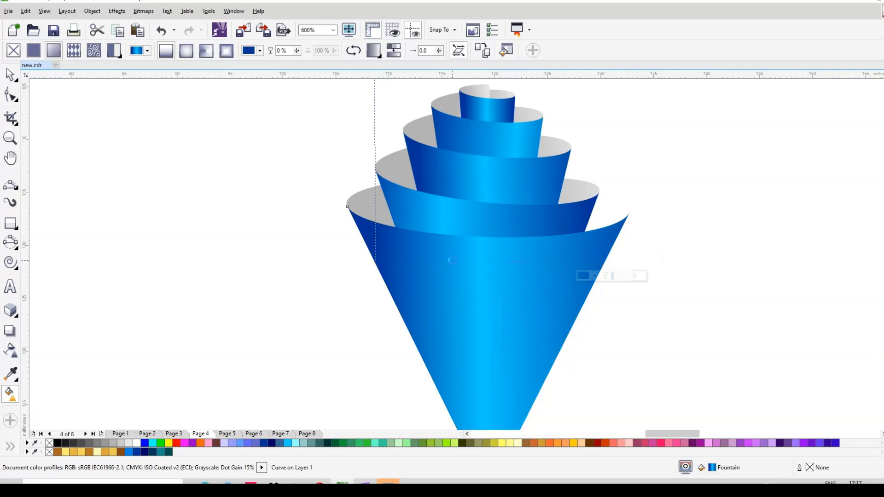
drag(479, 263, 481, 263)
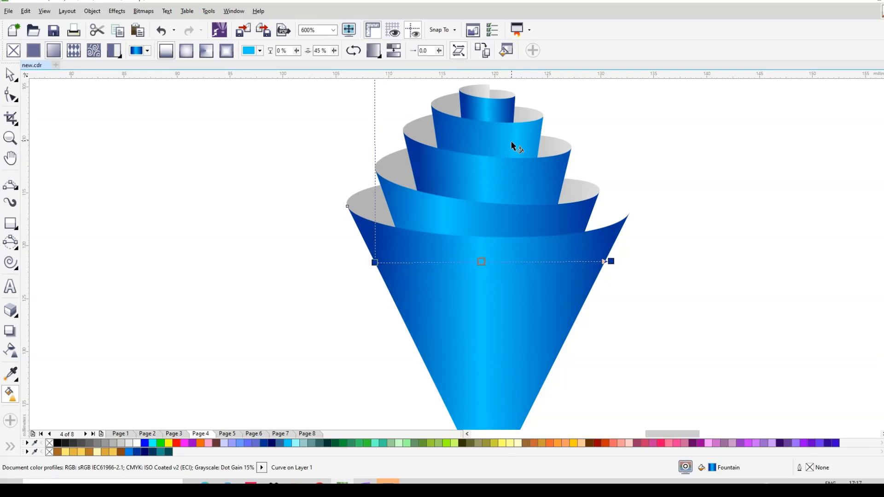
Select all the blue and grey pieces of the cone, excluding the two sample rectangles, and group them
scroll(516, 173, down, 2)
key(space)
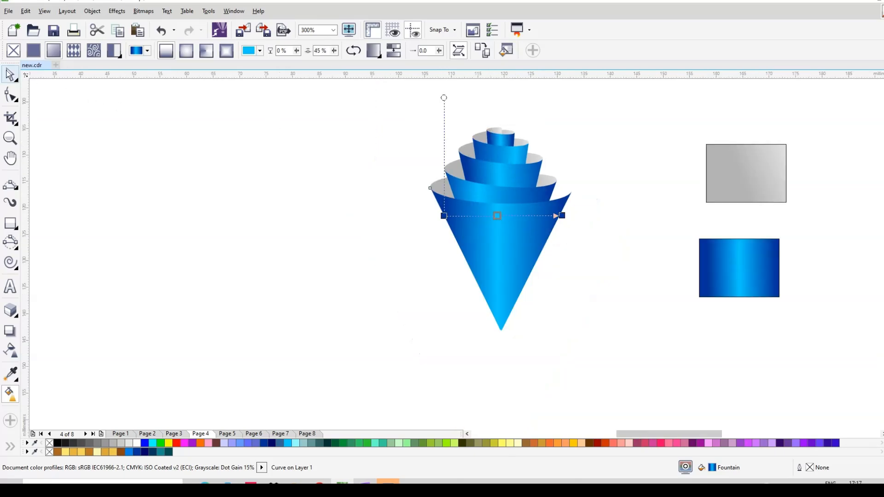
scroll(493, 181, up, 1)
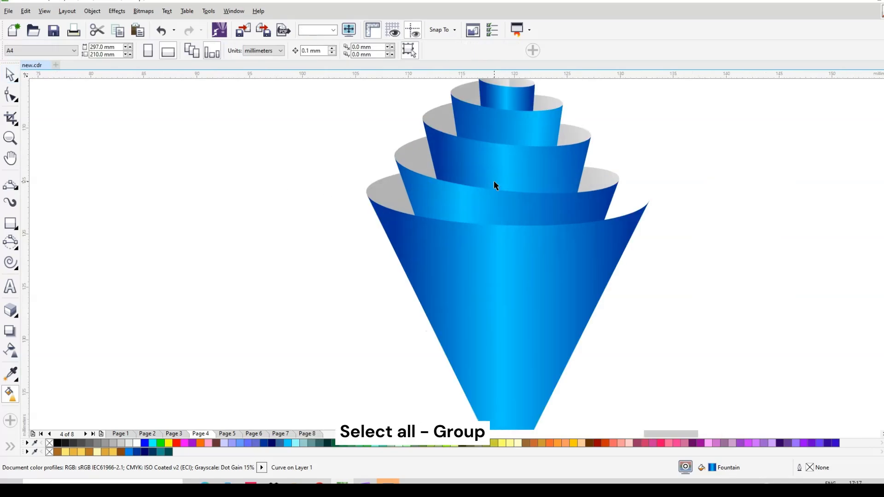
scroll(438, 200, down, 2)
drag(355, 126, 505, 300)
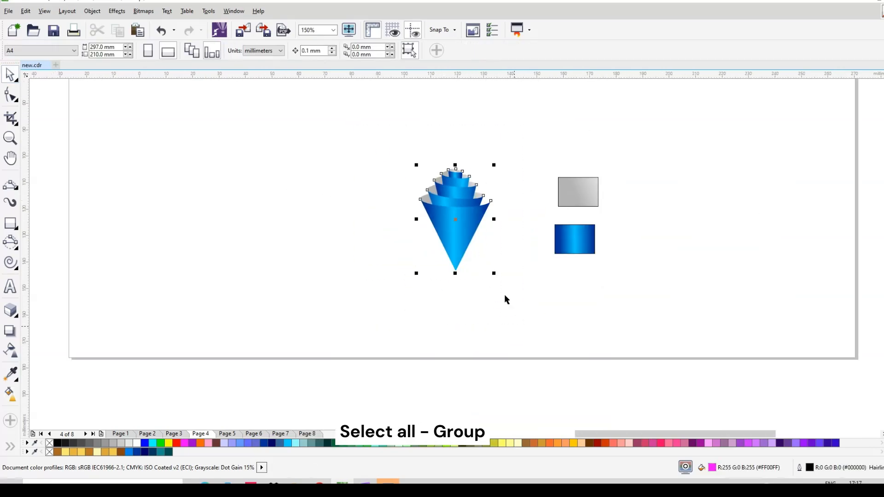
scroll(462, 115, up, 1)
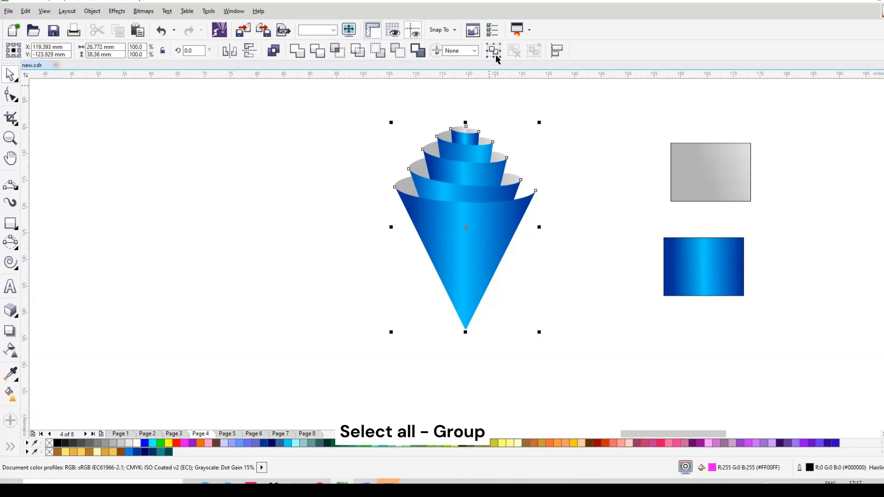
scroll(493, 148, up, 1)
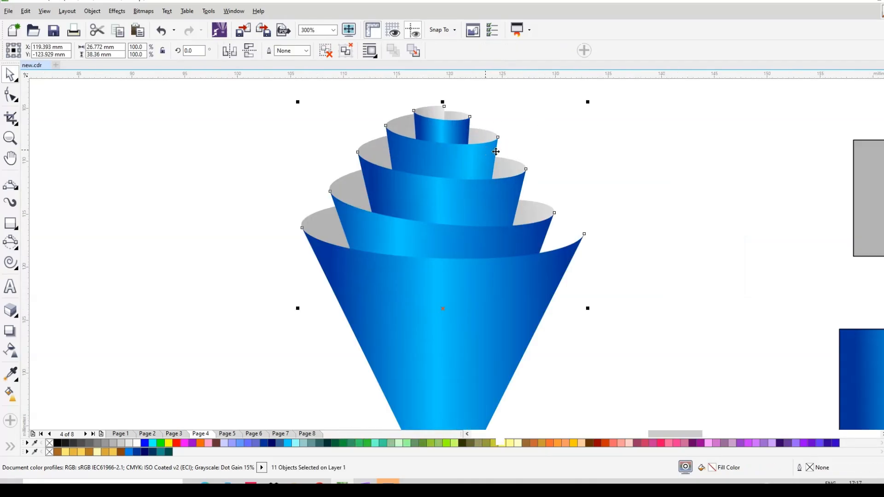
scroll(486, 188, down, 1)
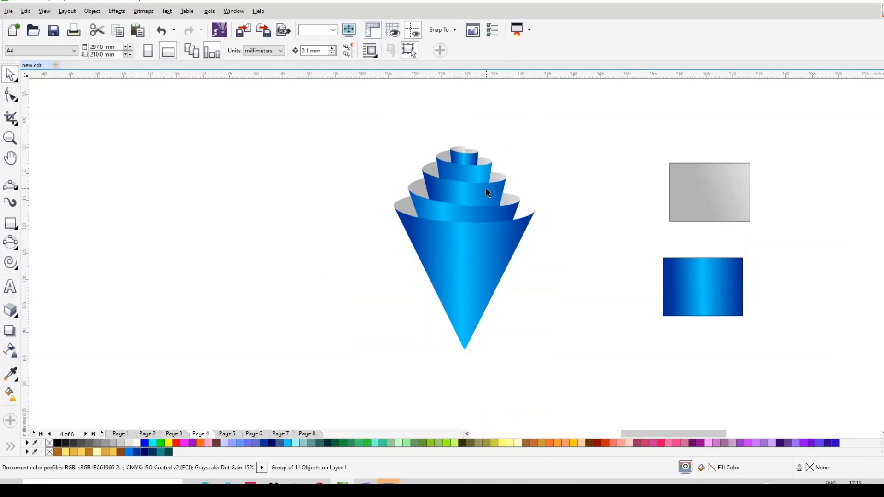
Examine the end colours and the middle highlight colour of the blue sample rectangle's fountain fill
click(676, 300)
key(g)
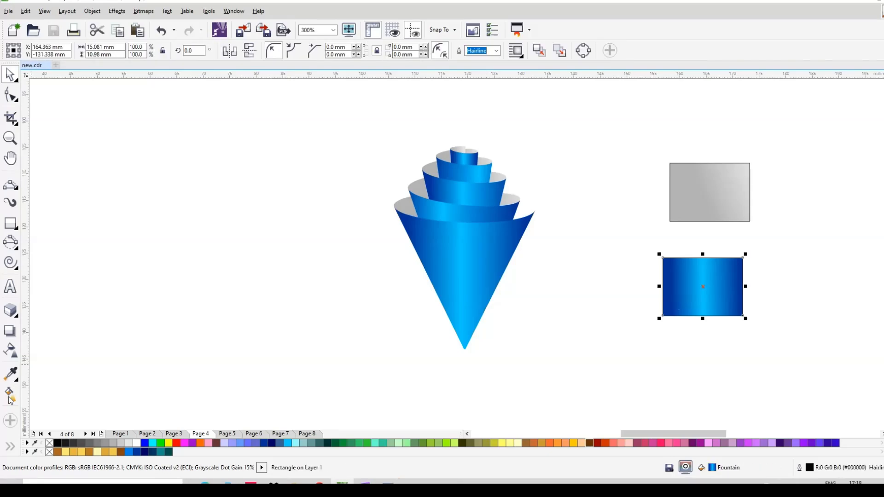
click(738, 268)
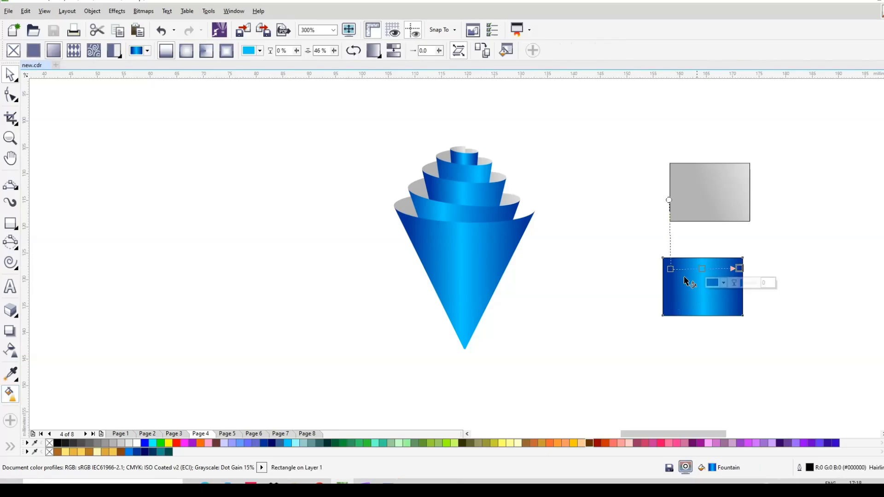
click(671, 268)
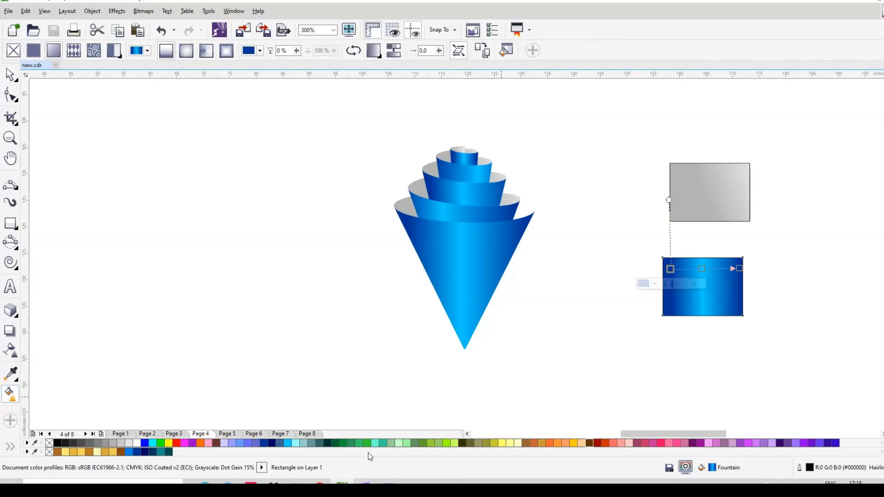
double_click(702, 268)
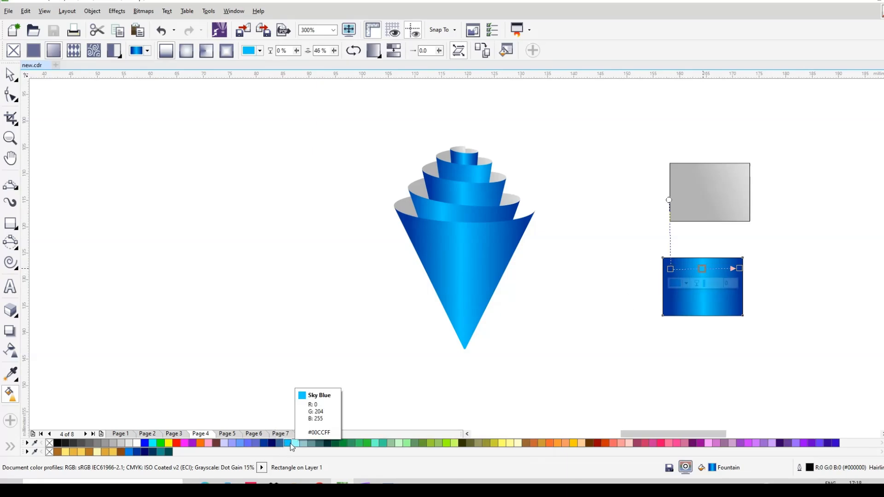
Examine the light and dark end colours of the grey sample rectangle's fountain fill, then deselect it
click(698, 203)
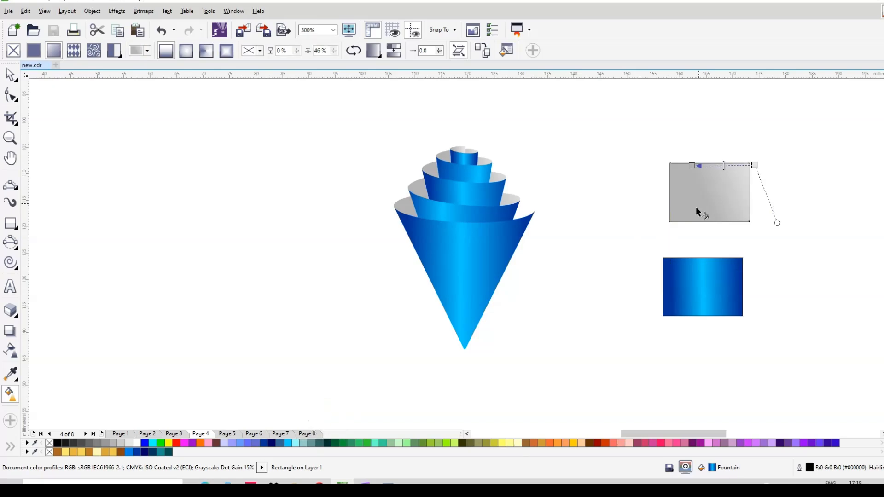
click(754, 165)
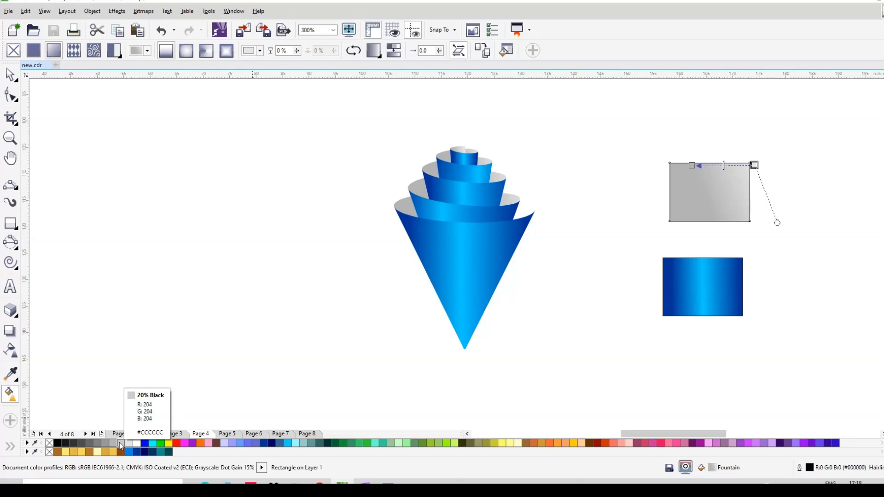
click(693, 166)
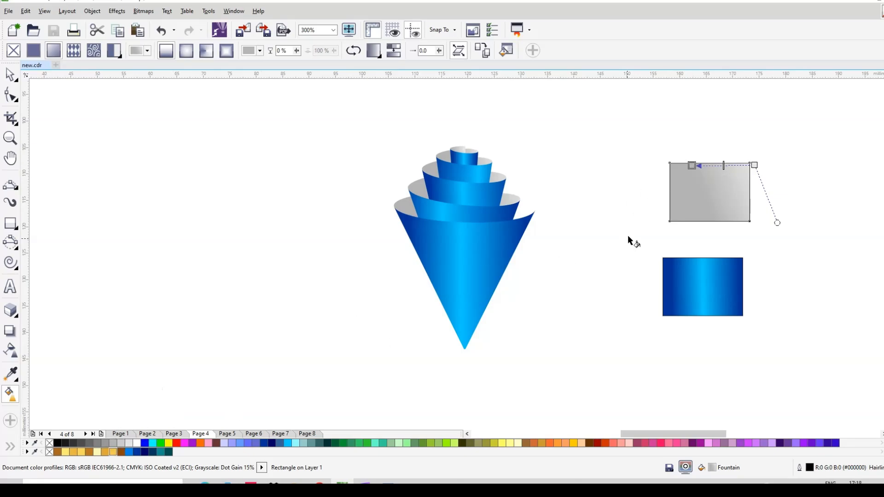
click(10, 74)
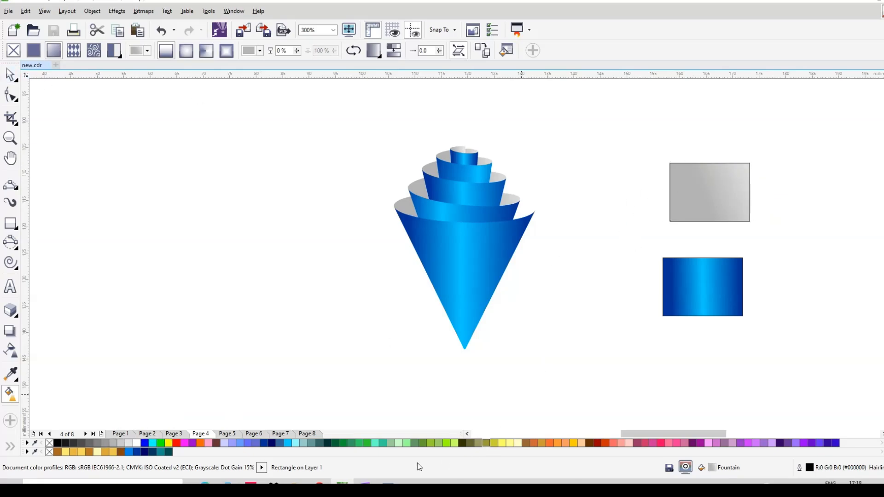